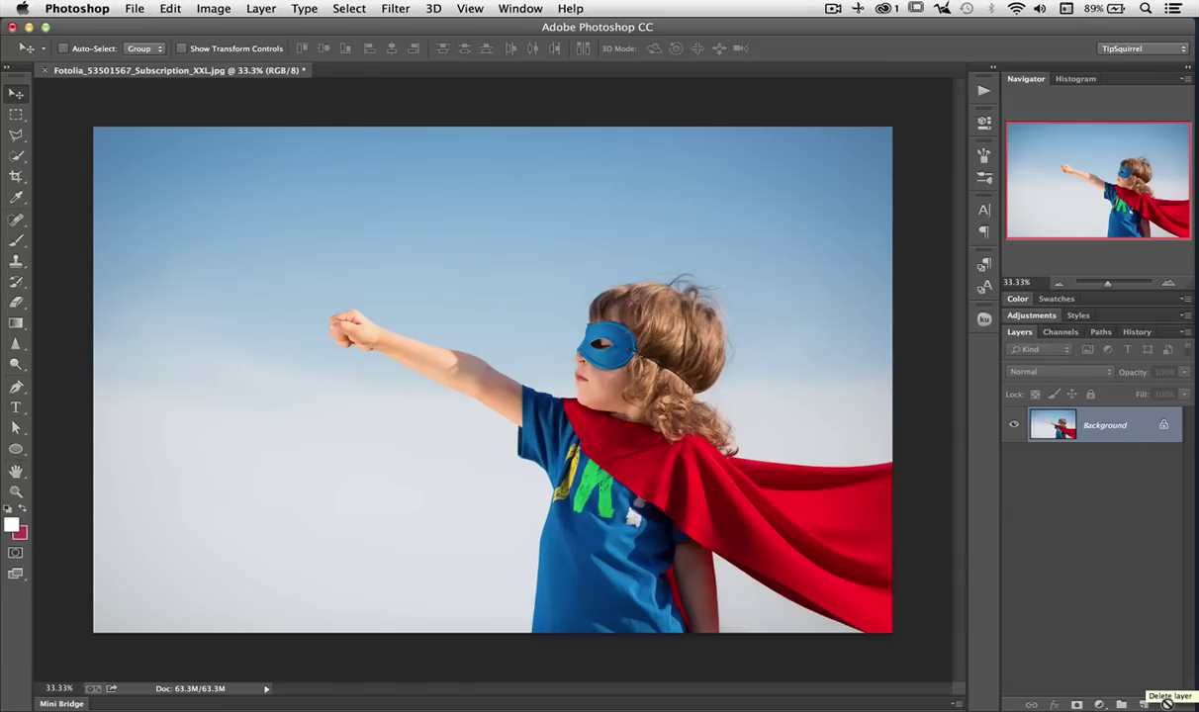
Switch to Illustrator and create a new blank A4 landscape document, Untitled-2.
key(ctrl+Right)
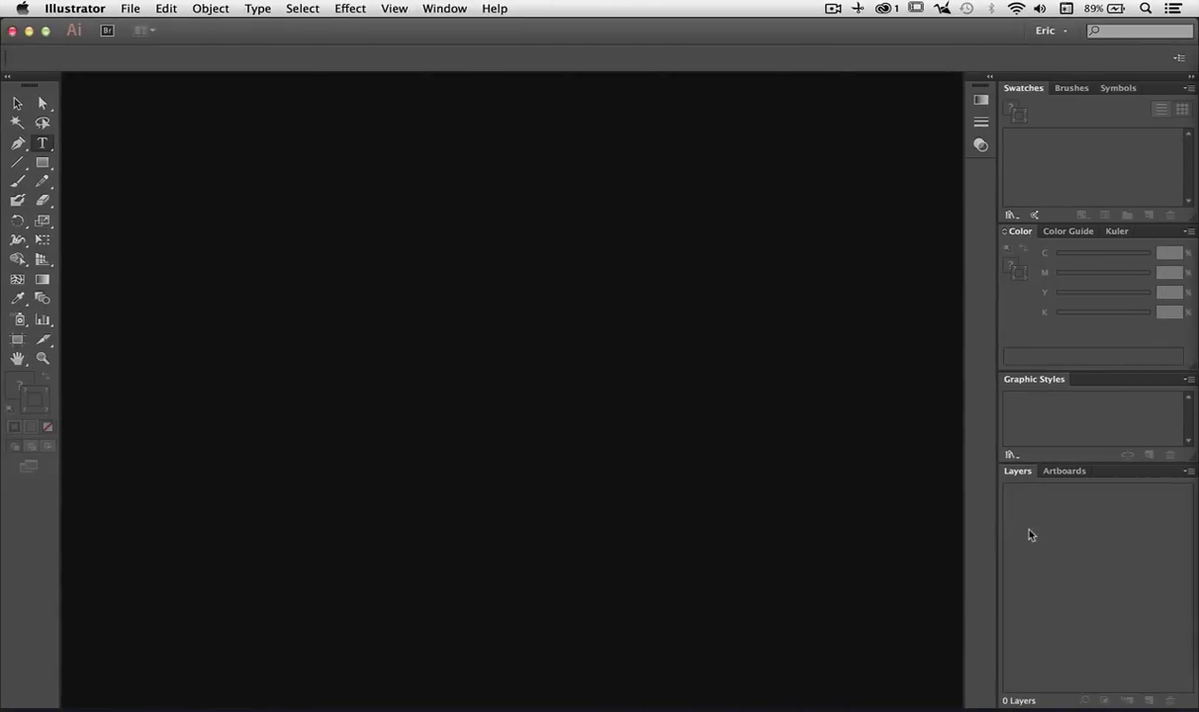
click(131, 9)
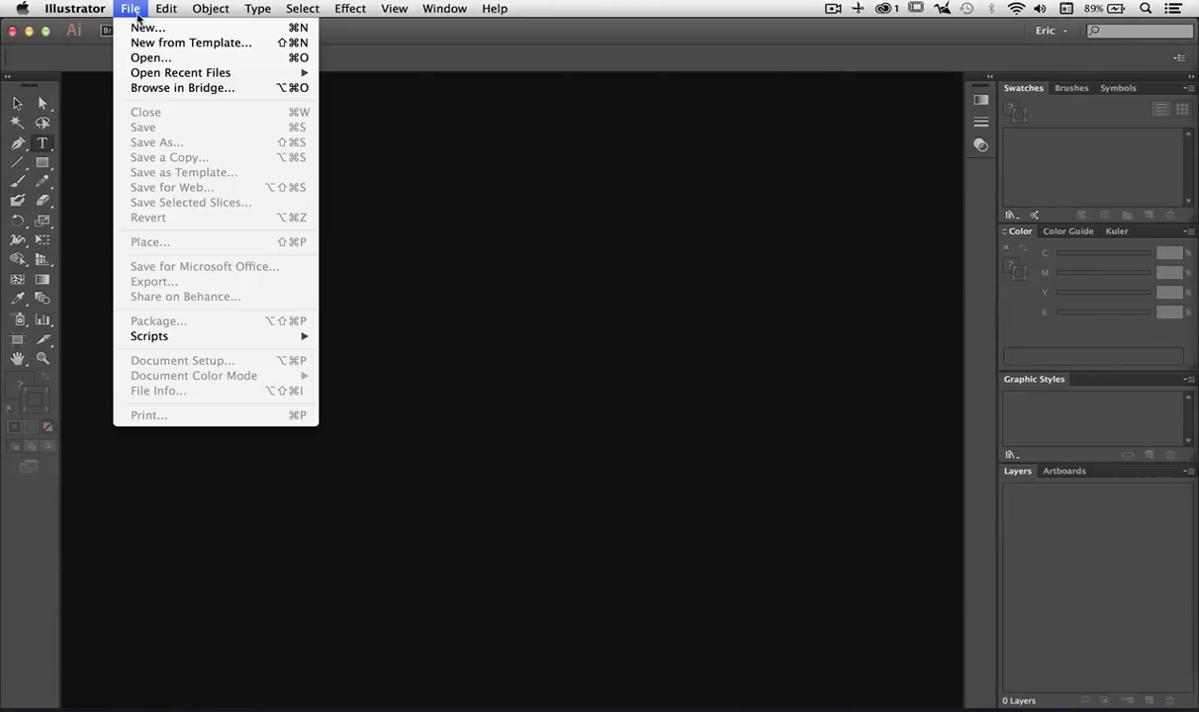
click(141, 28)
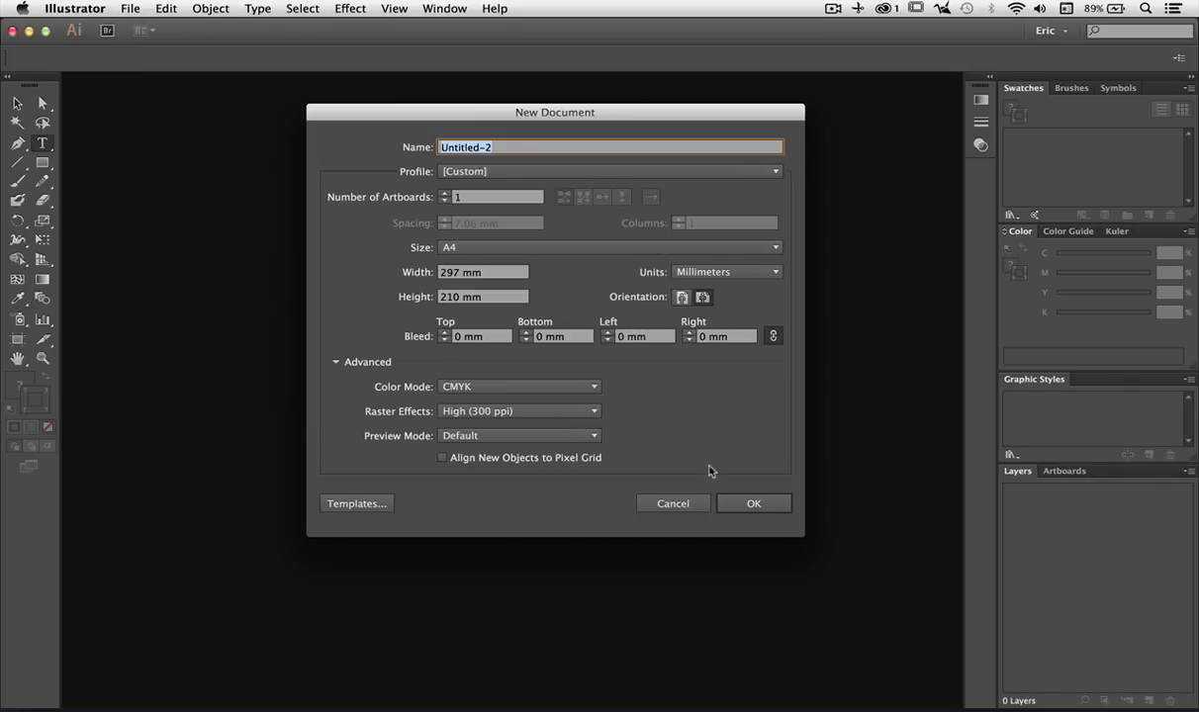
click(749, 502)
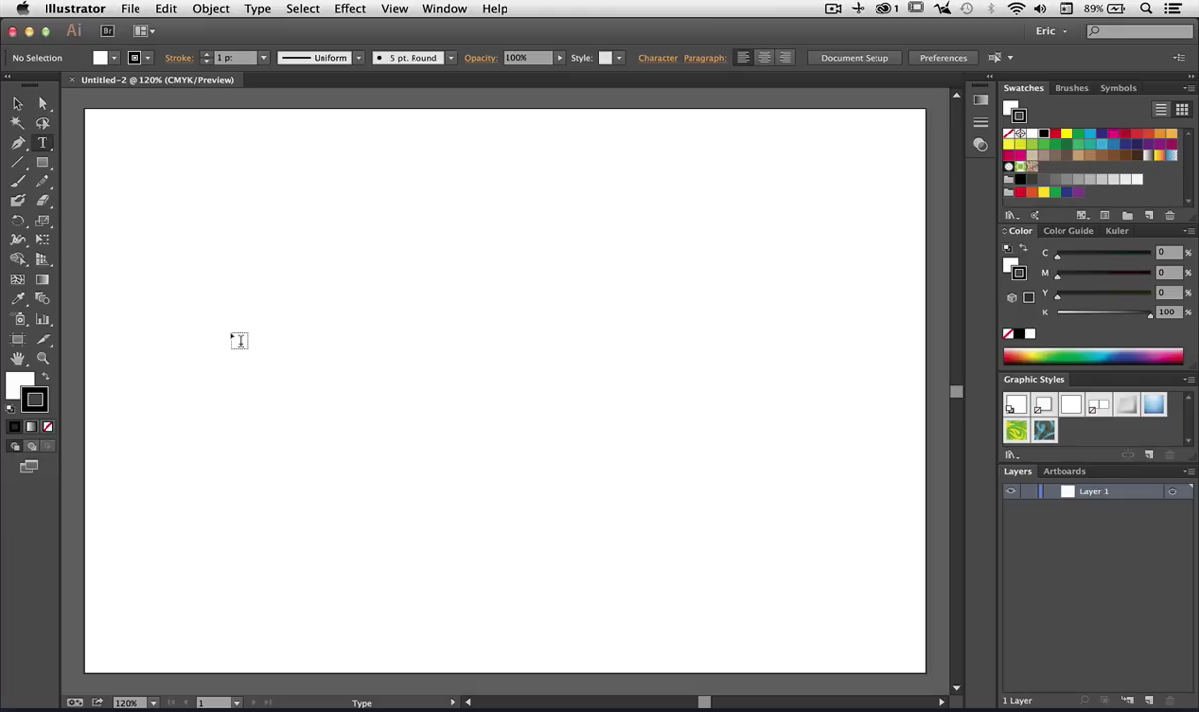
Type 'UP AND AT THEM' on the artboard and set it in the American Captain font.
click(238, 340)
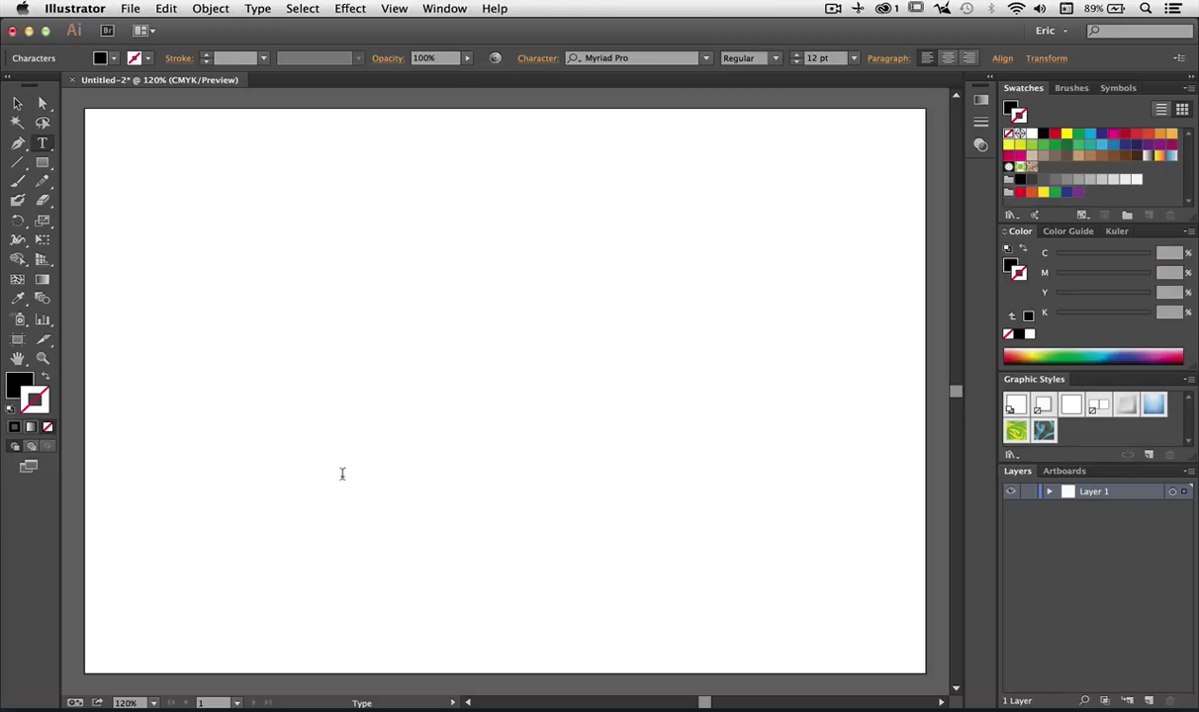
text(UP AND AT THE)
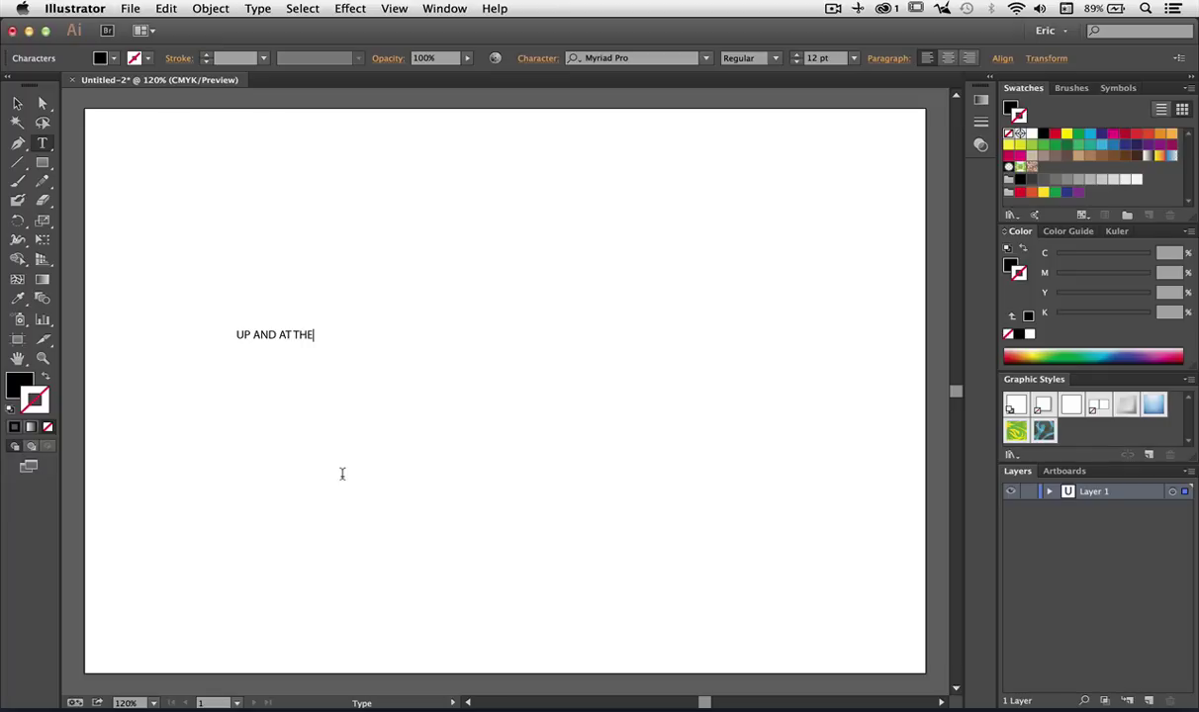
text(M)
drag(231, 334, 324, 334)
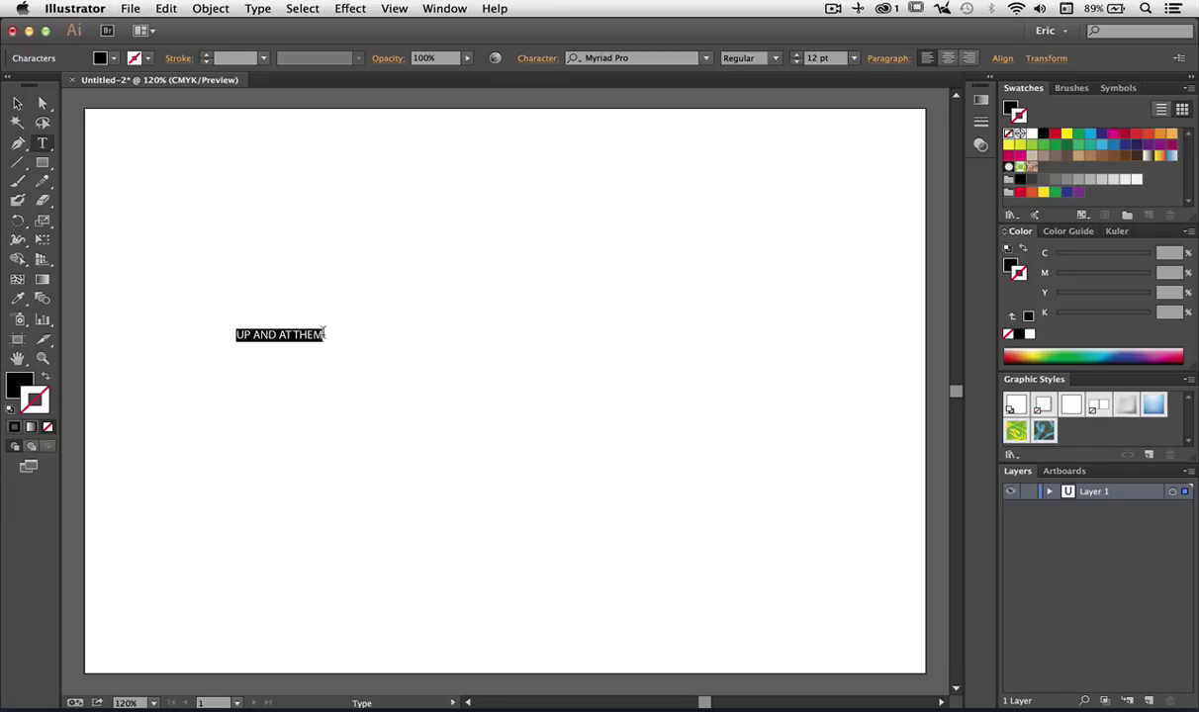
click(706, 58)
drag(942, 282, 942, 124)
click(732, 141)
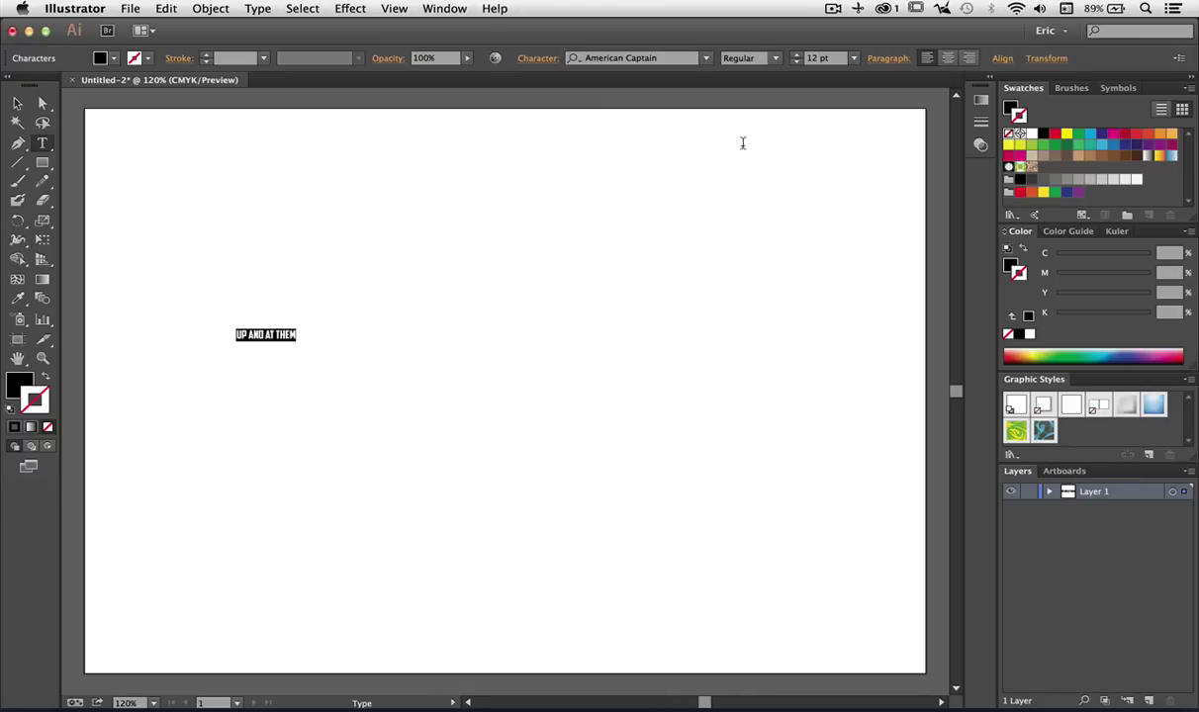
Scale the UP AND AT THEM text to about 161 pt and move it near the artboard's top.
click(17, 105)
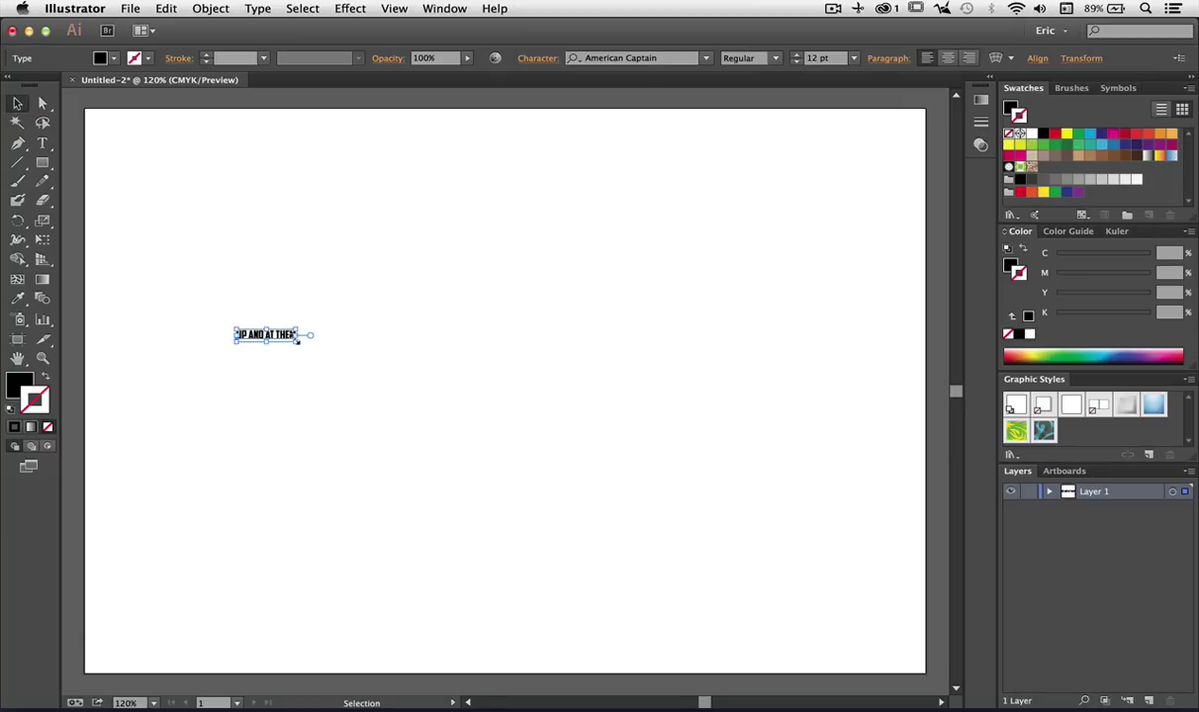
drag(297, 340, 839, 496)
drag(613, 415, 566, 253)
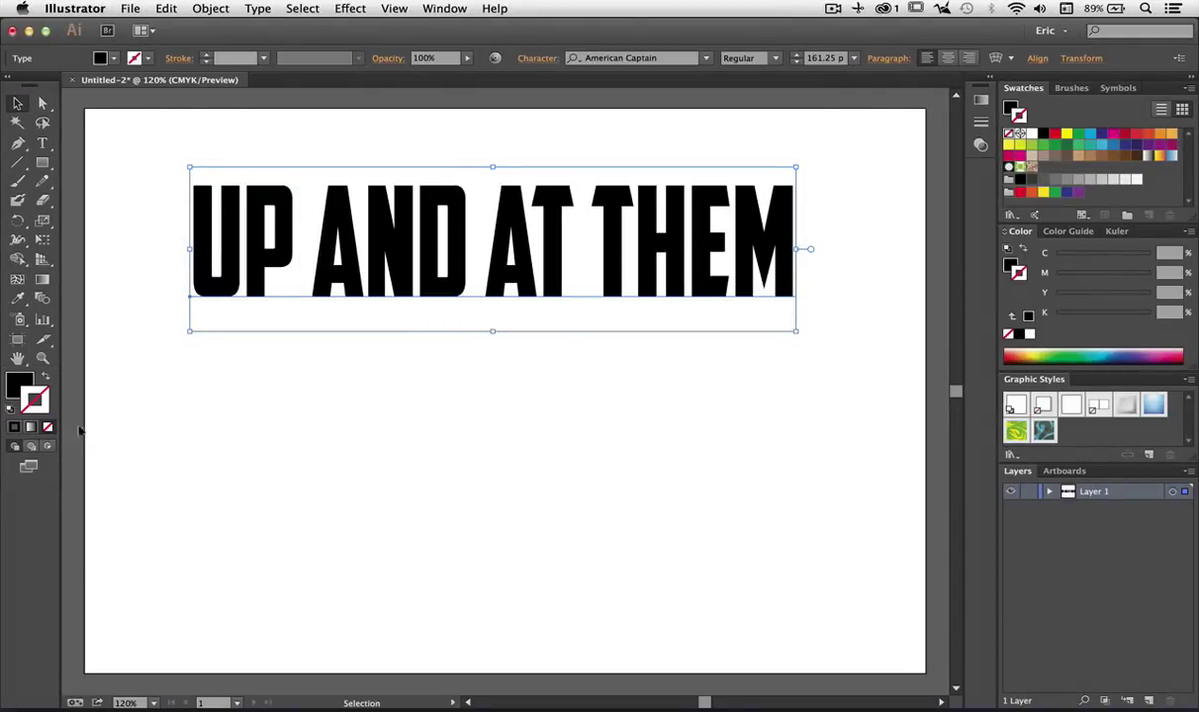
click(20, 384)
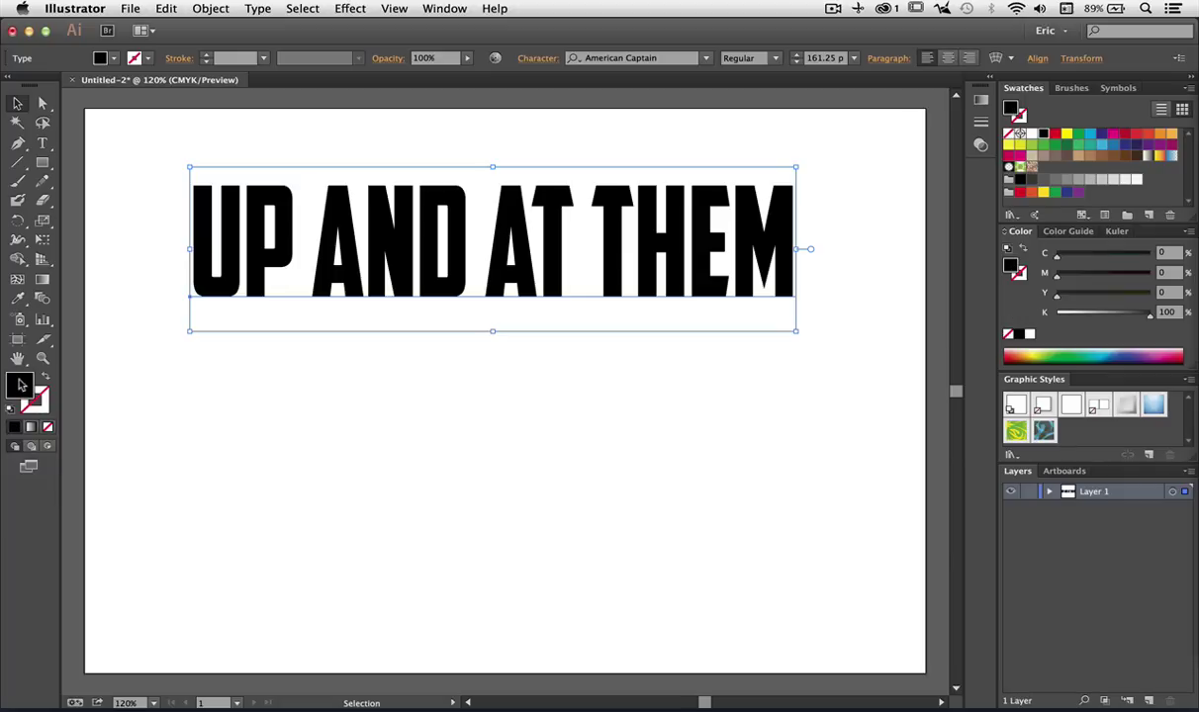
Set the text's fill to None and place the Appearance panel beside it on the canvas.
click(49, 428)
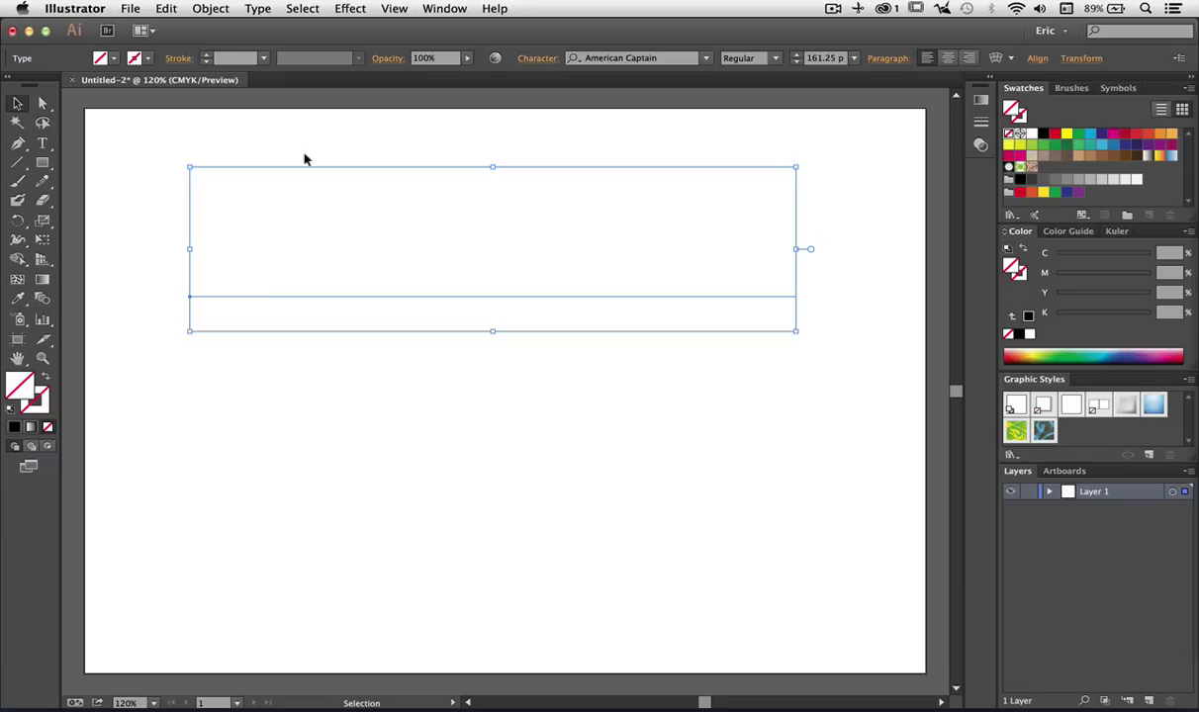
click(444, 10)
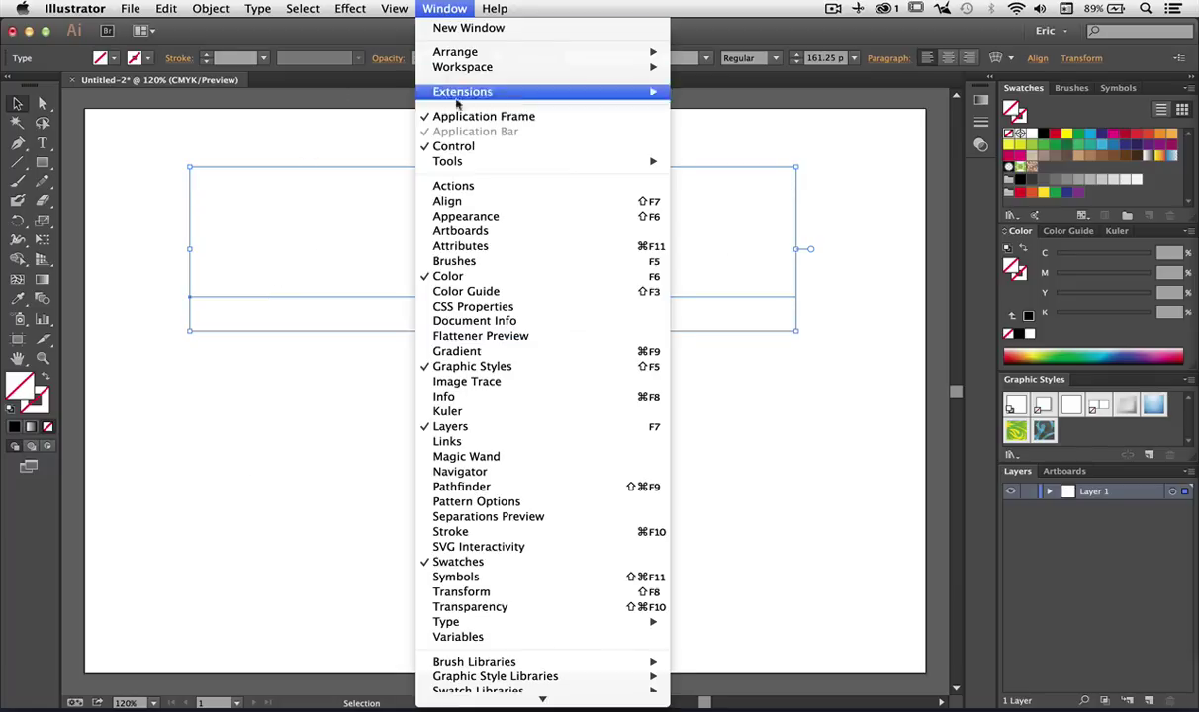
click(464, 216)
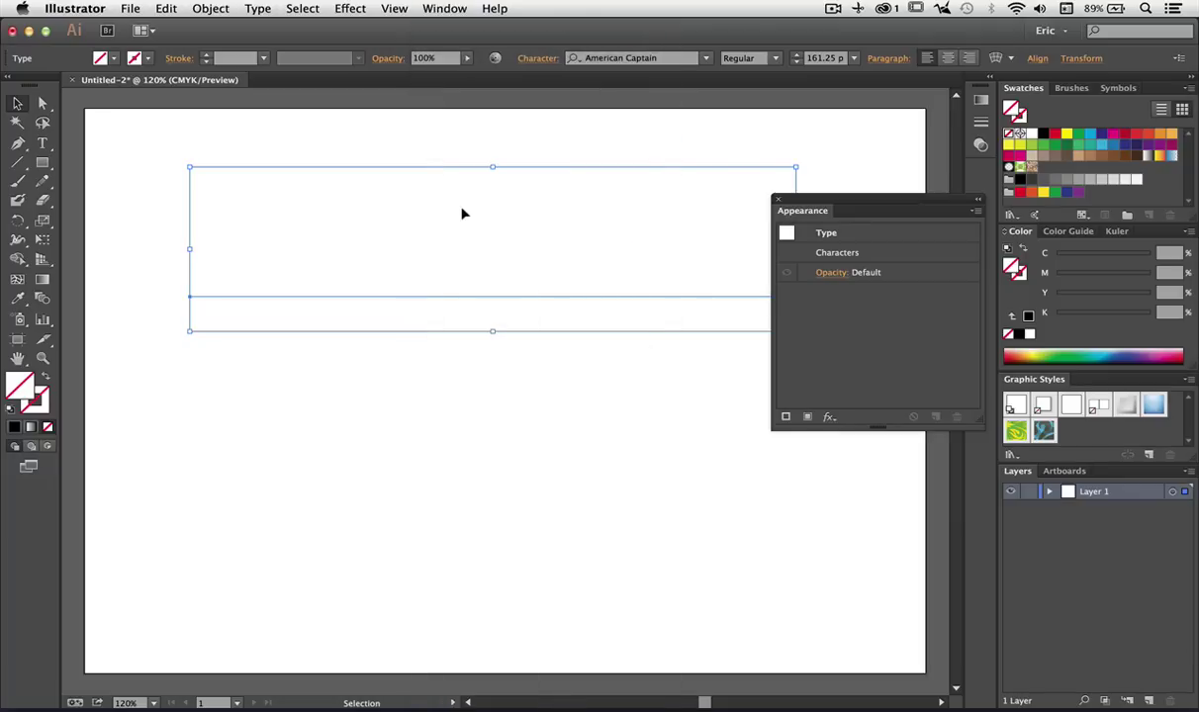
drag(857, 208, 634, 300)
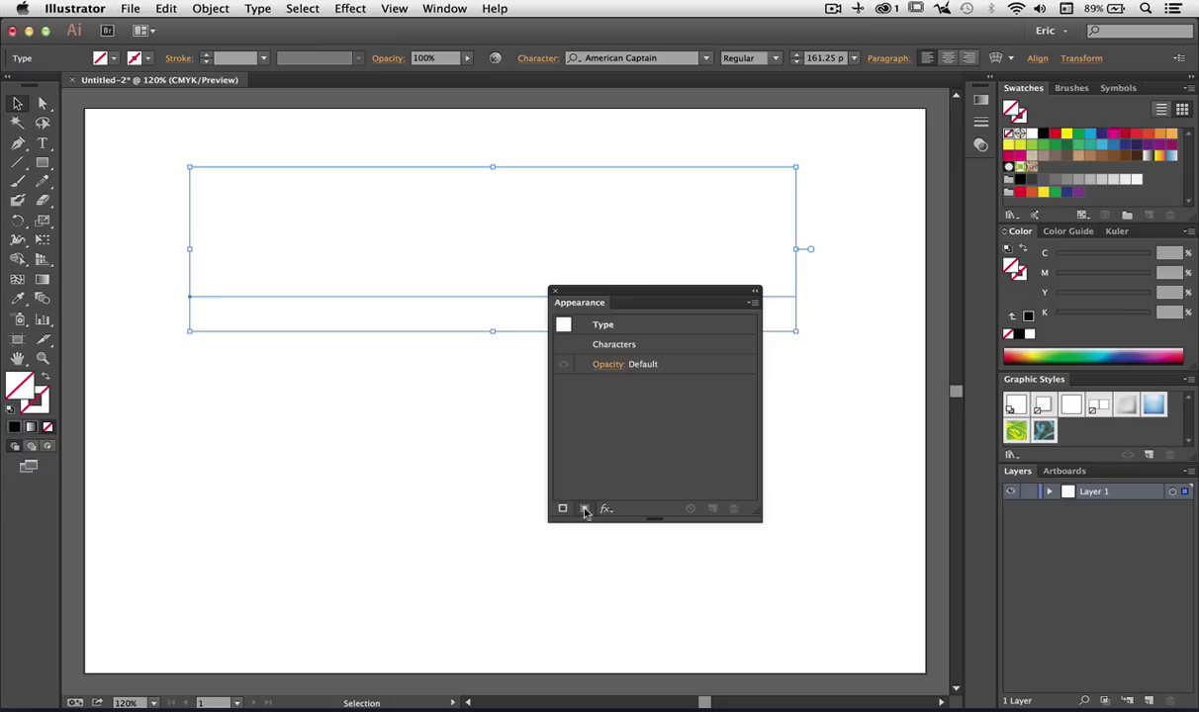
Add a new CMYK Blue fill to the text in the Appearance panel.
click(585, 510)
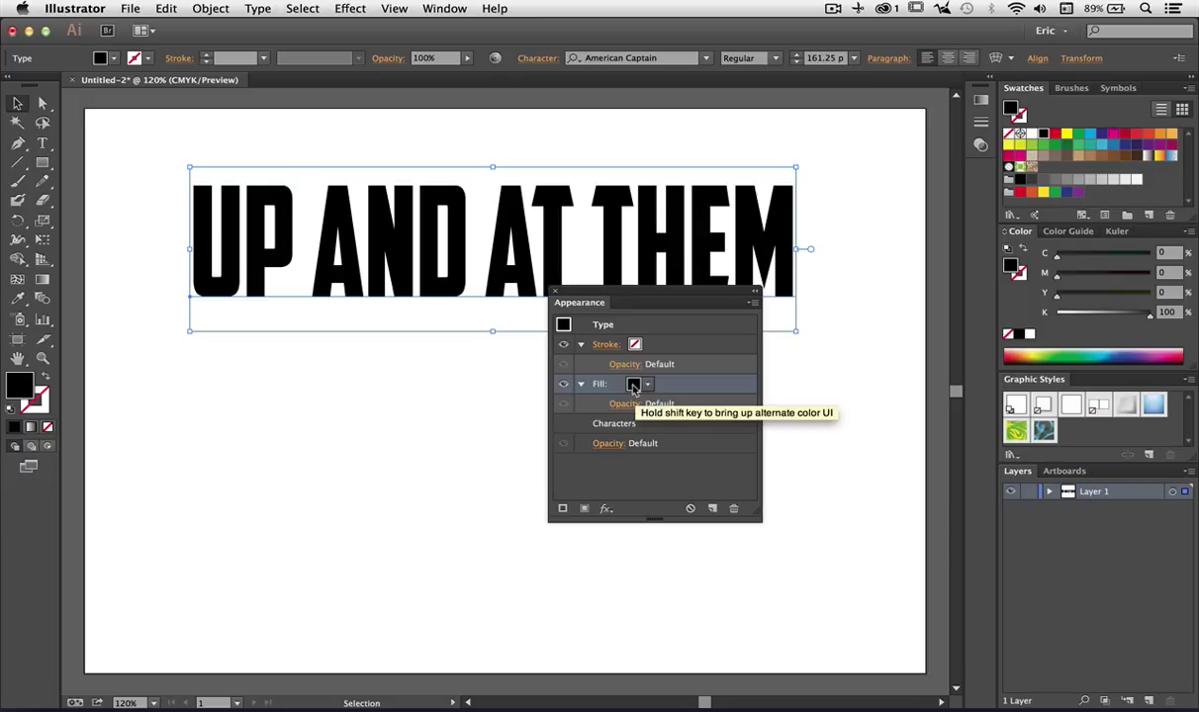
click(634, 385)
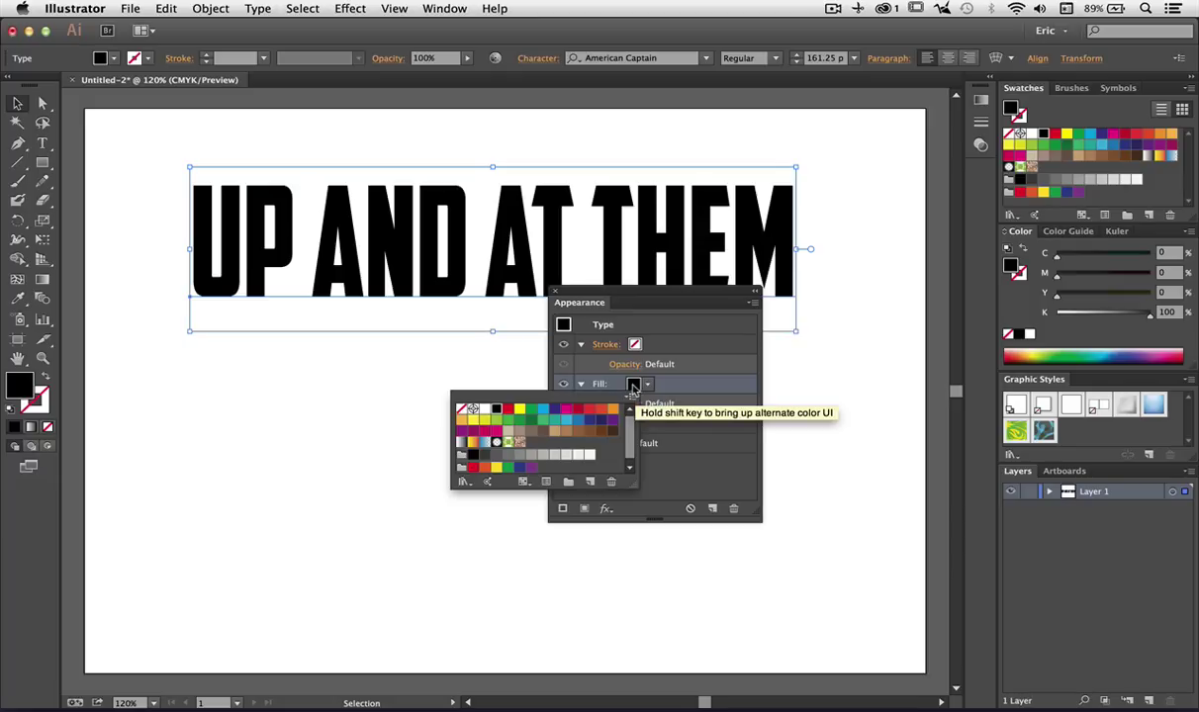
click(553, 409)
click(679, 479)
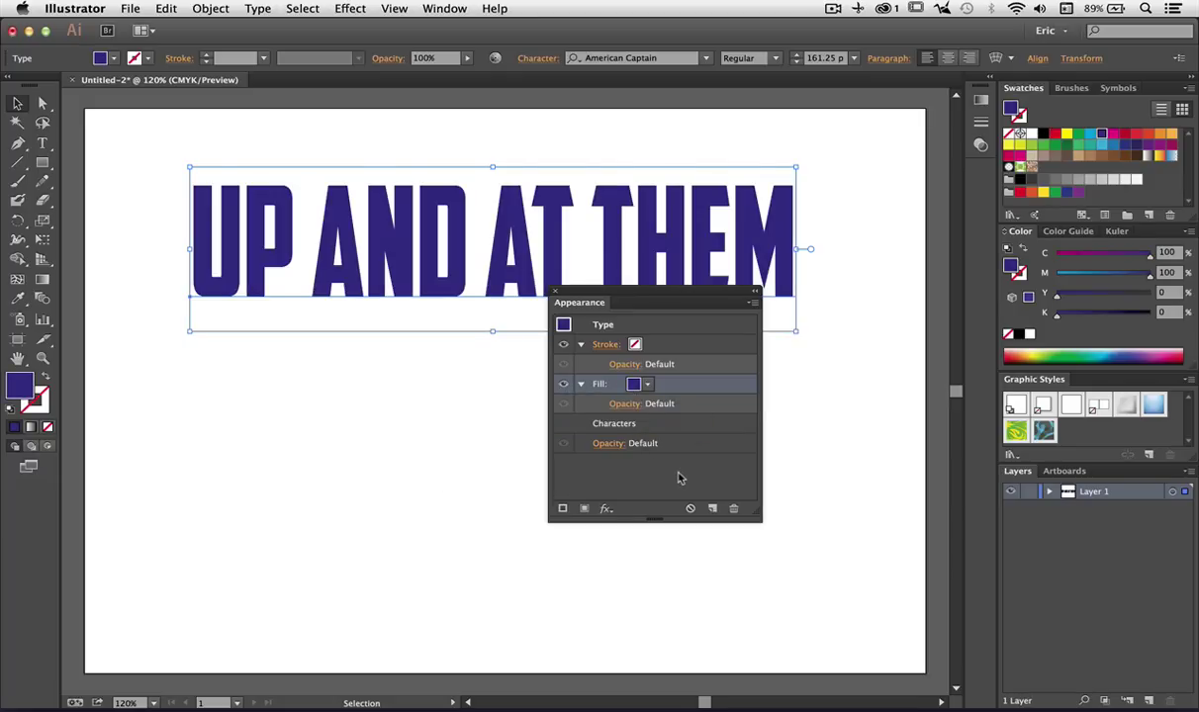
Apply the Stylize > Scribble effect to the blue fill via the Appearance fx menu.
click(606, 509)
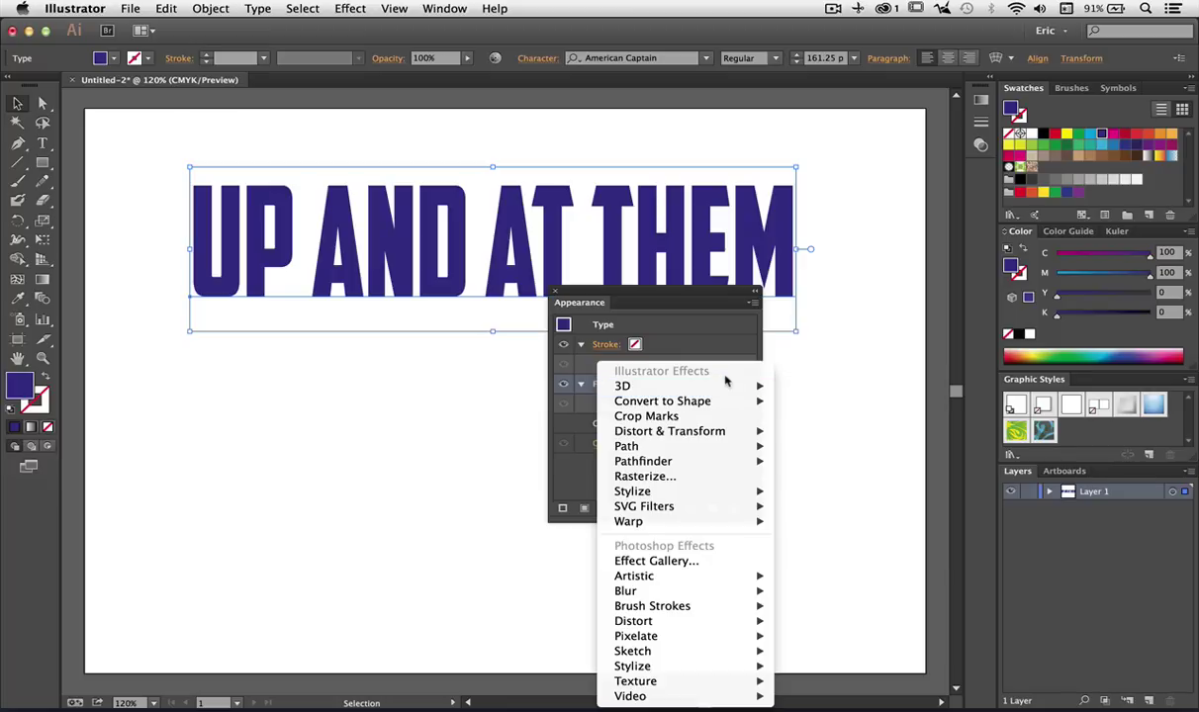
mouse_move(725, 392)
mouse_move(719, 452)
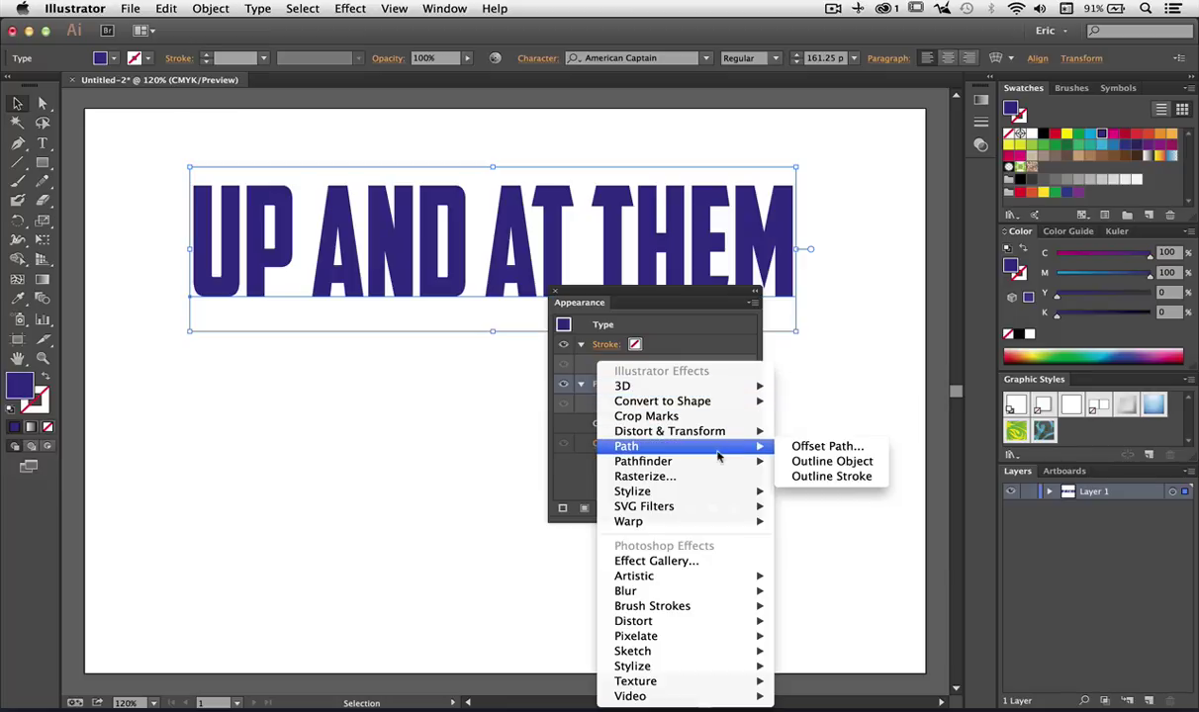
mouse_move(715, 494)
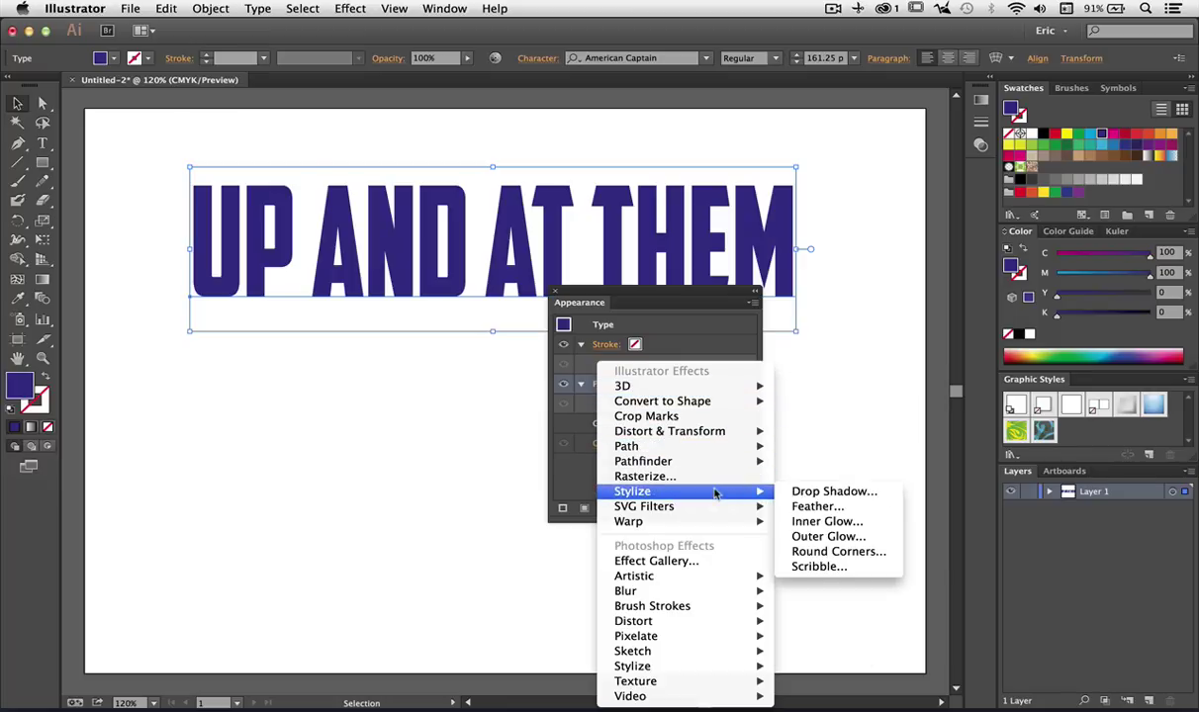
click(822, 567)
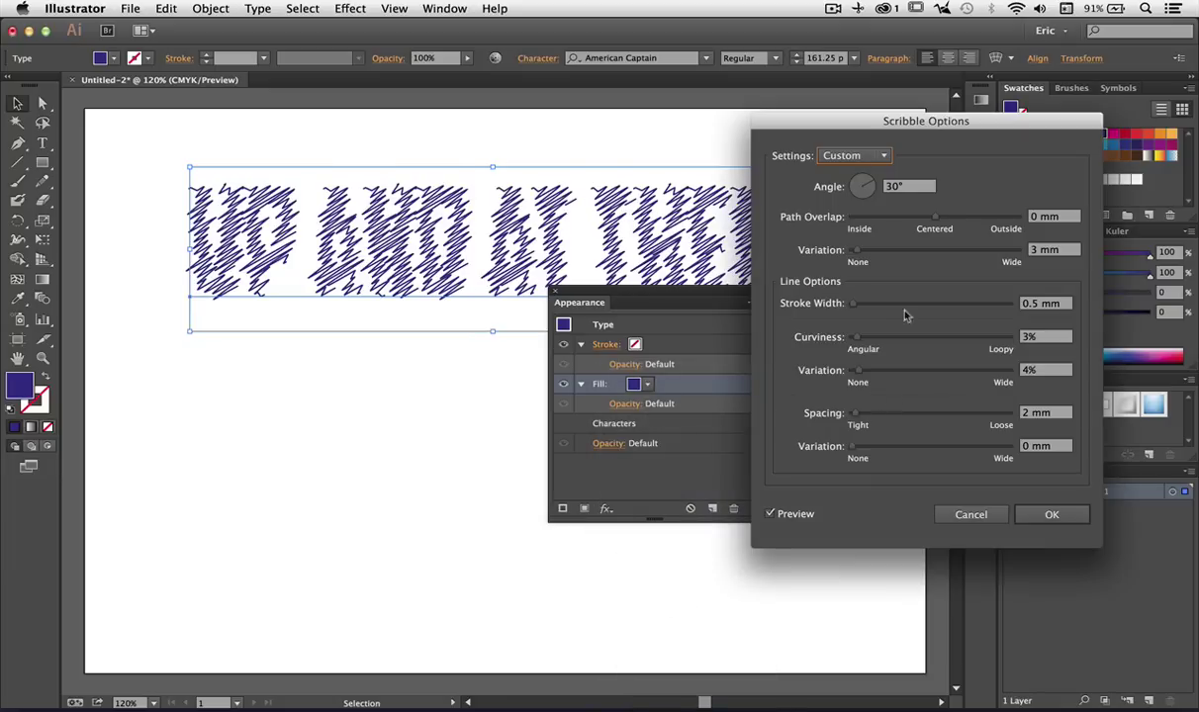
Tighten the Scribble settings to 1.41 mm spacing and 7% curviness with lower variations, then apply.
drag(984, 128, 828, 227)
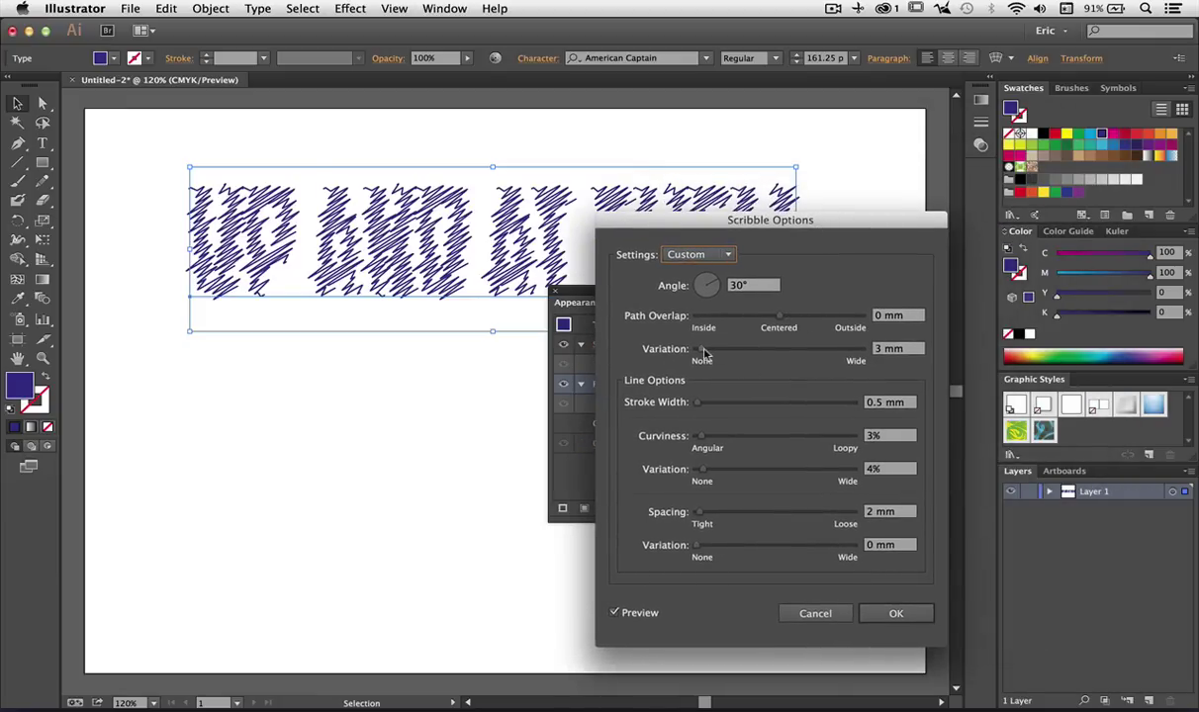
drag(701, 349, 700, 353)
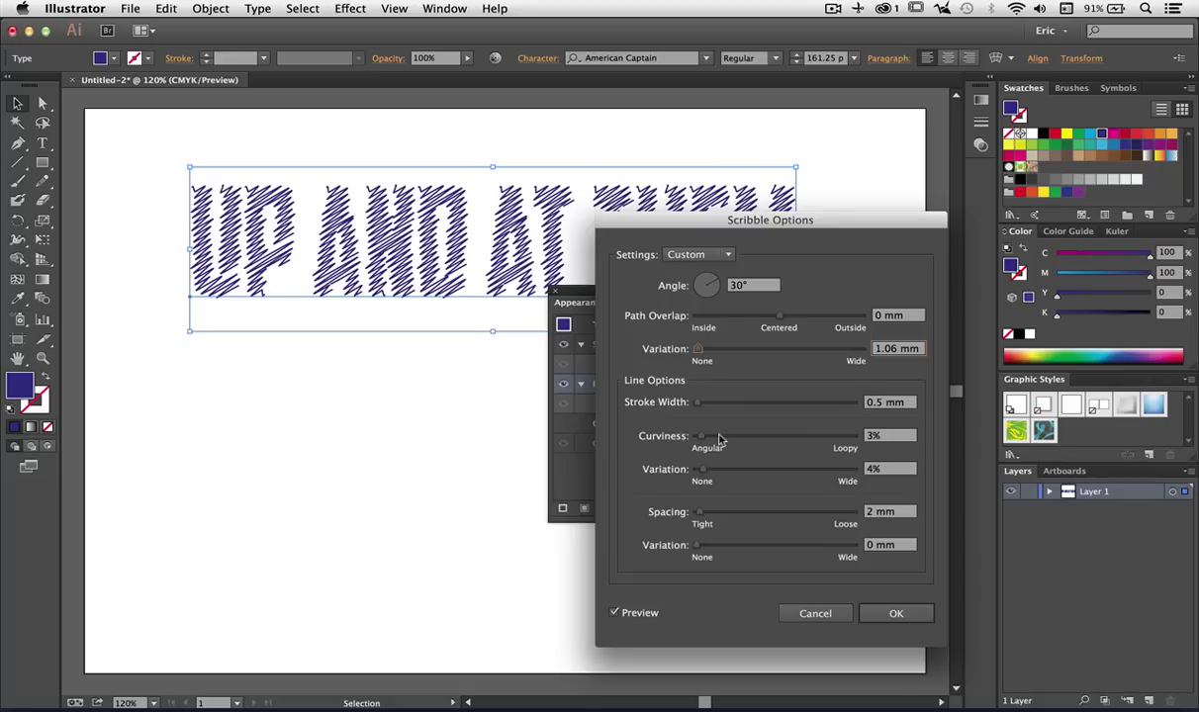
mouse_move(700, 436)
mouse_down()
mouse_move(815, 437)
mouse_move(717, 444)
mouse_move(754, 447)
mouse_move(744, 477)
mouse_move(699, 516)
mouse_up()
click(741, 513)
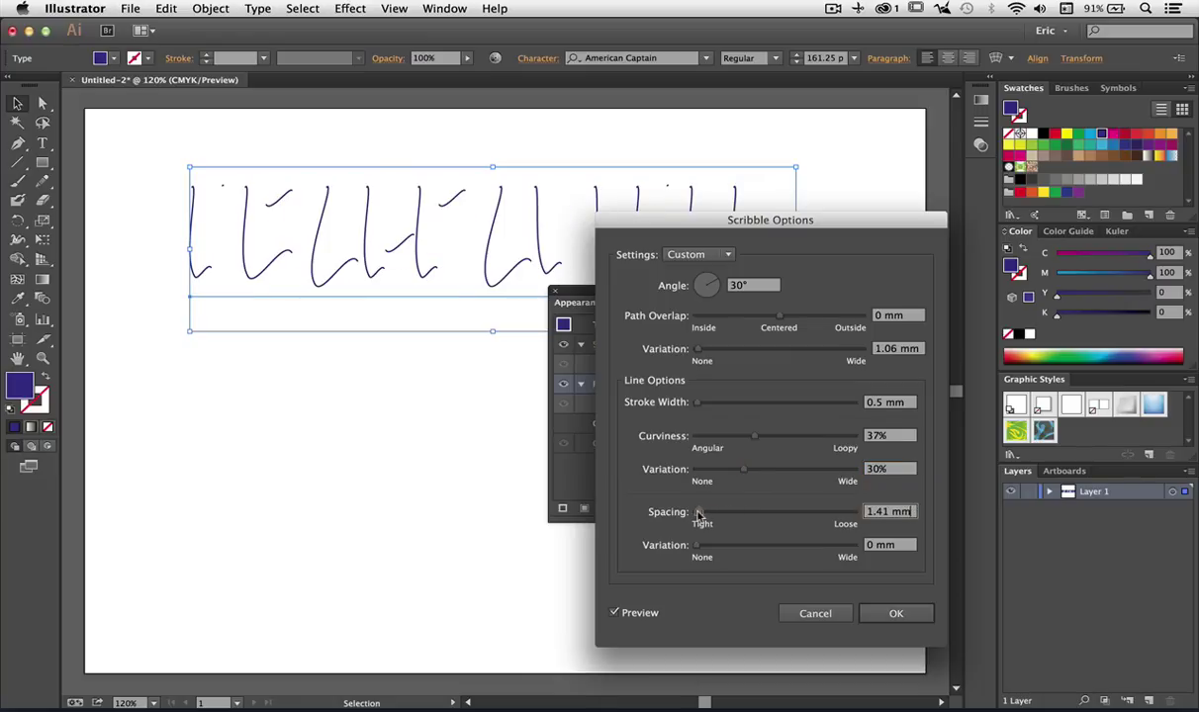
click(750, 546)
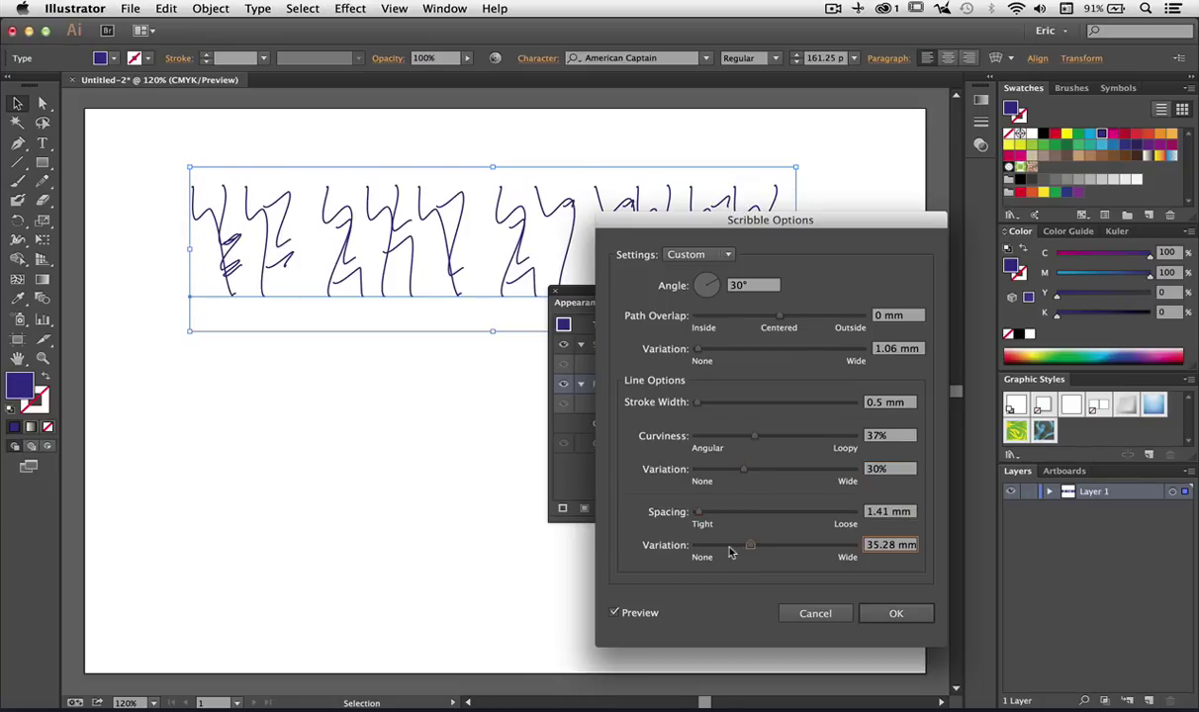
drag(729, 553, 699, 554)
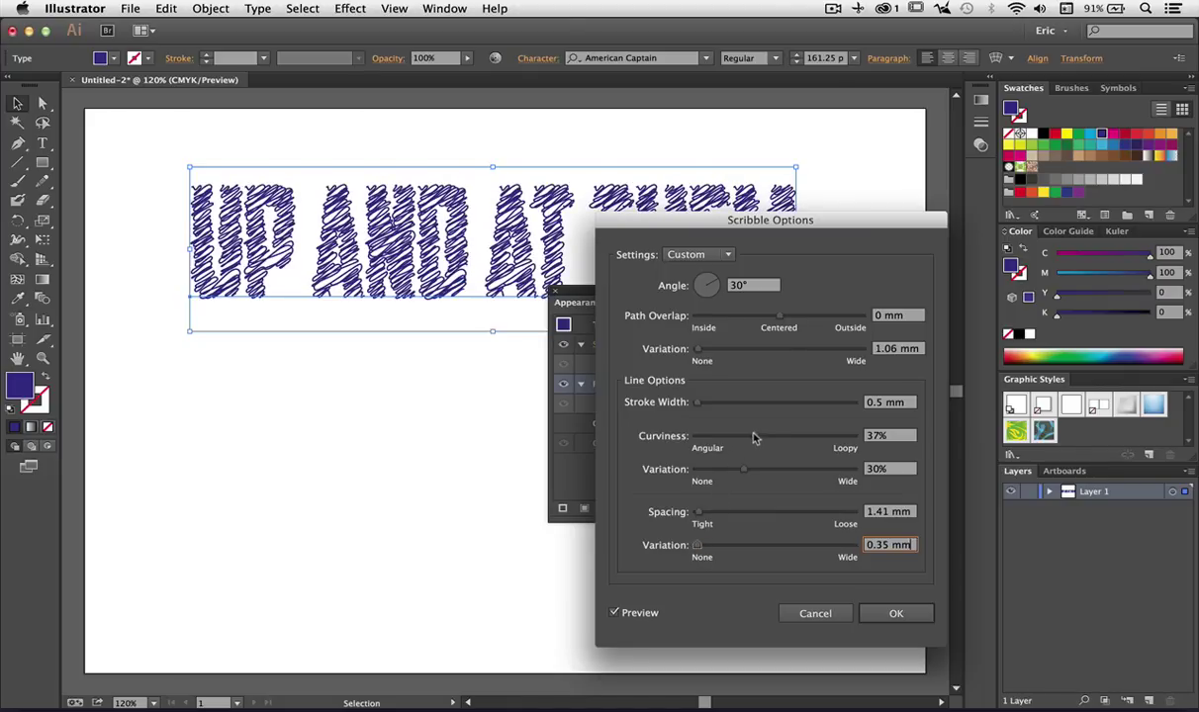
drag(756, 436, 709, 448)
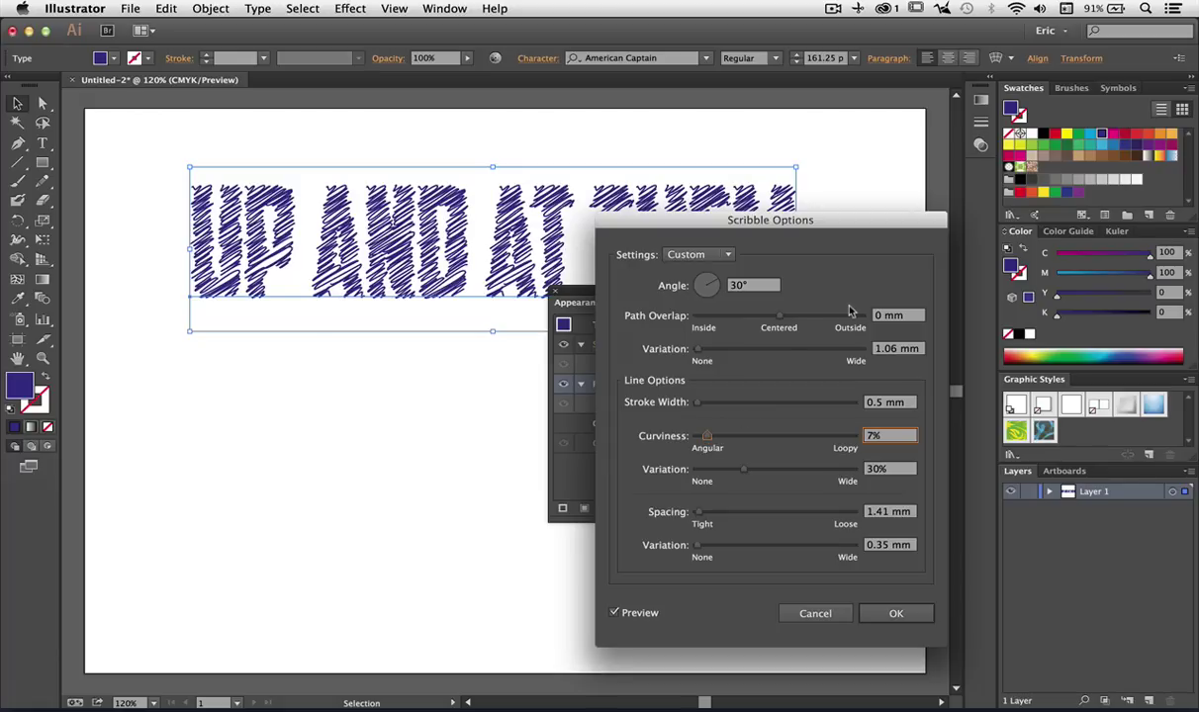
click(895, 616)
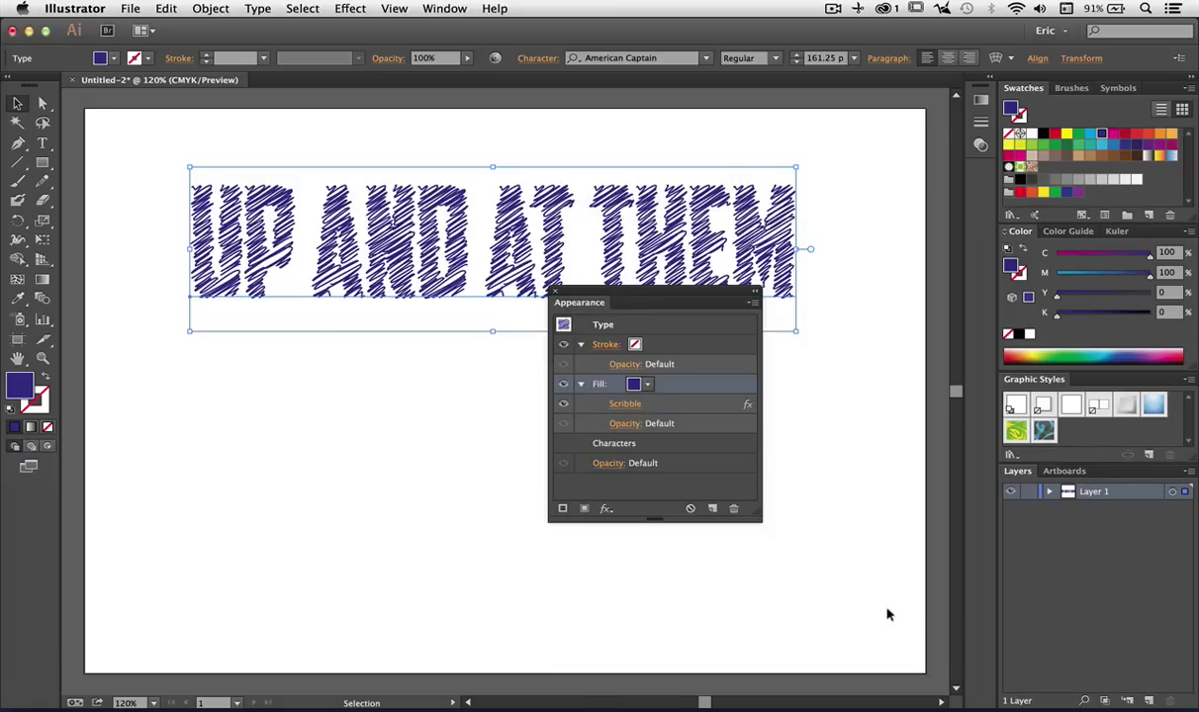
Add a 2 pt CMYK Blue stroke to the text and close the Appearance panel.
click(561, 510)
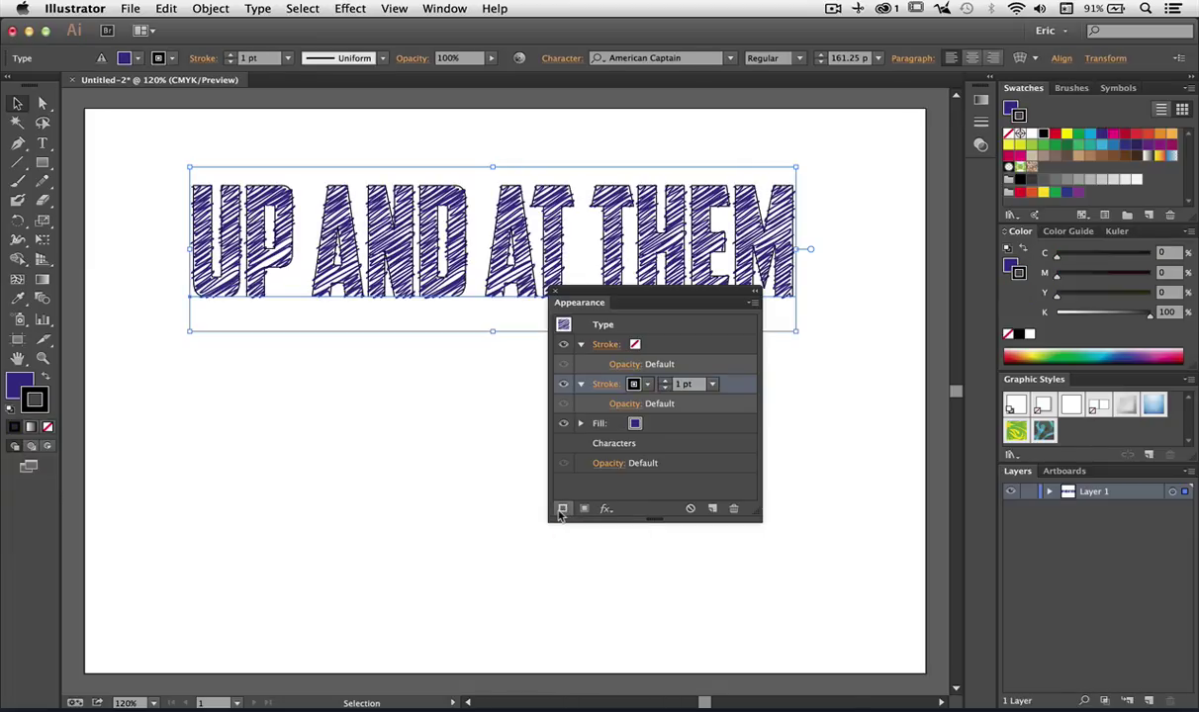
click(635, 384)
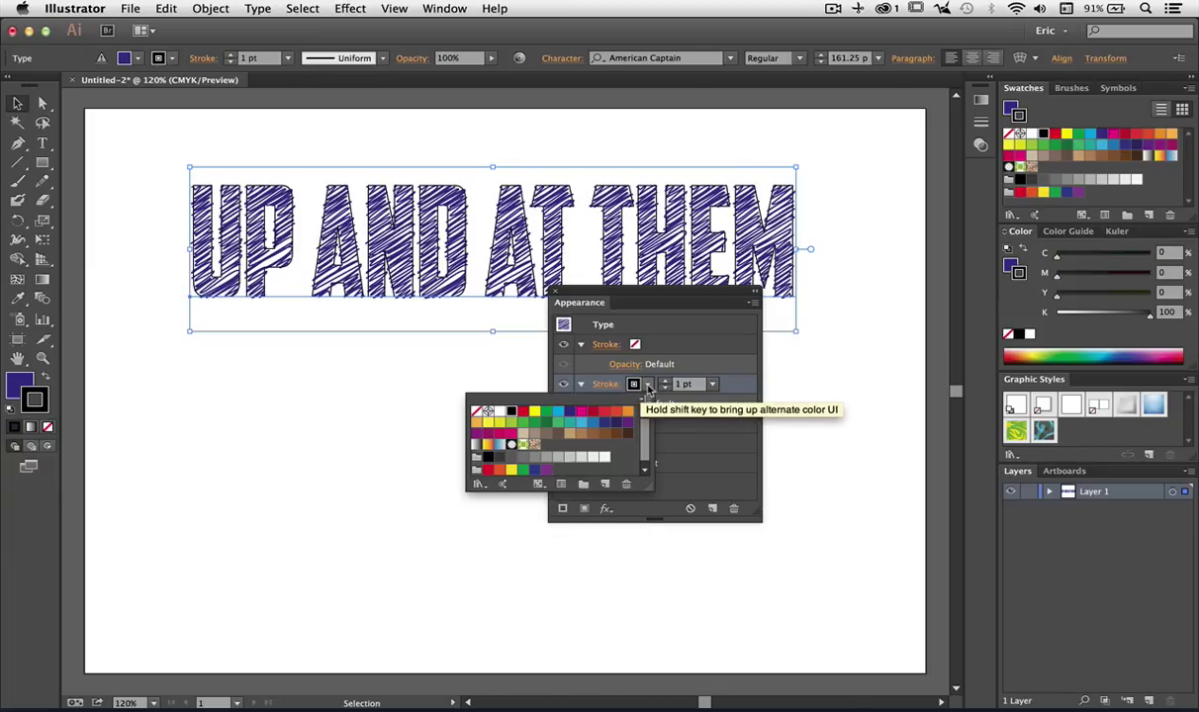
click(567, 410)
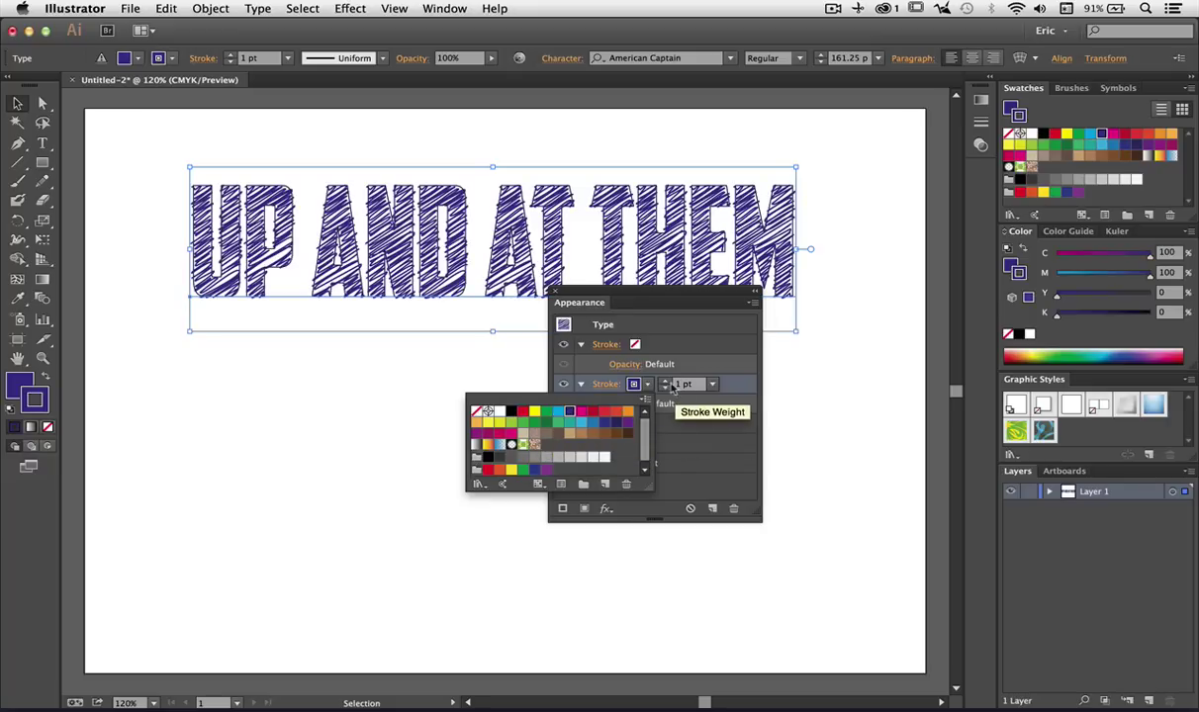
click(666, 385)
click(666, 385)
click(666, 384)
click(666, 385)
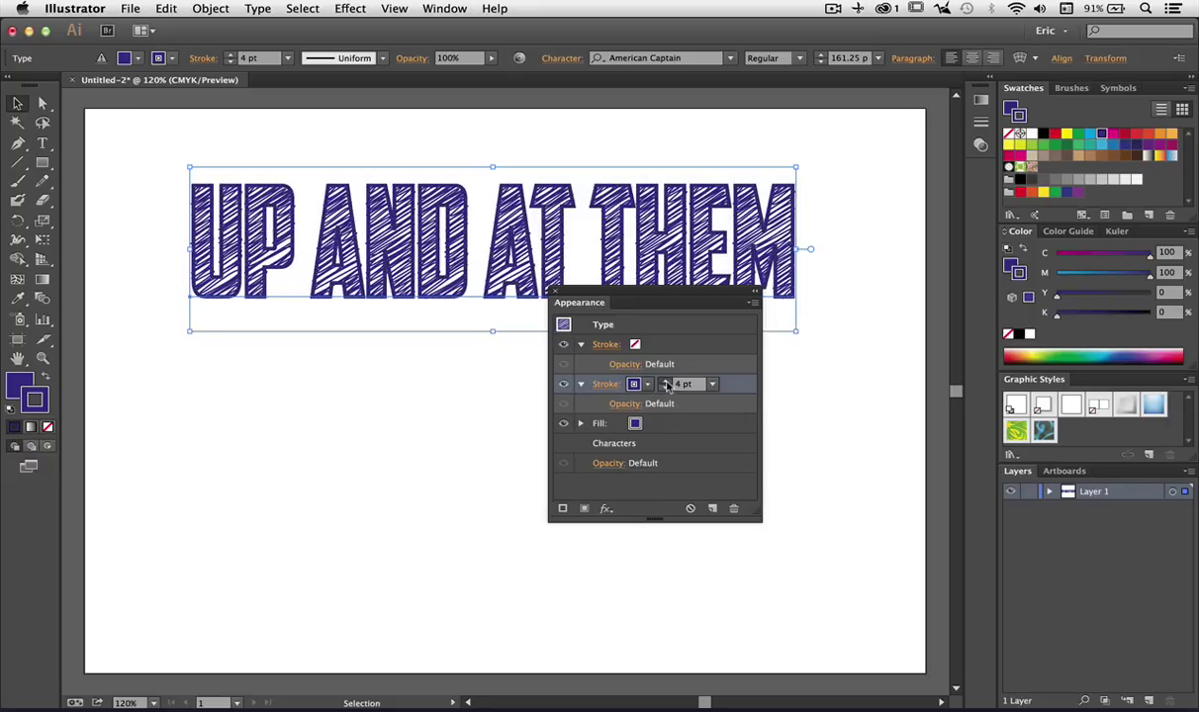
click(666, 385)
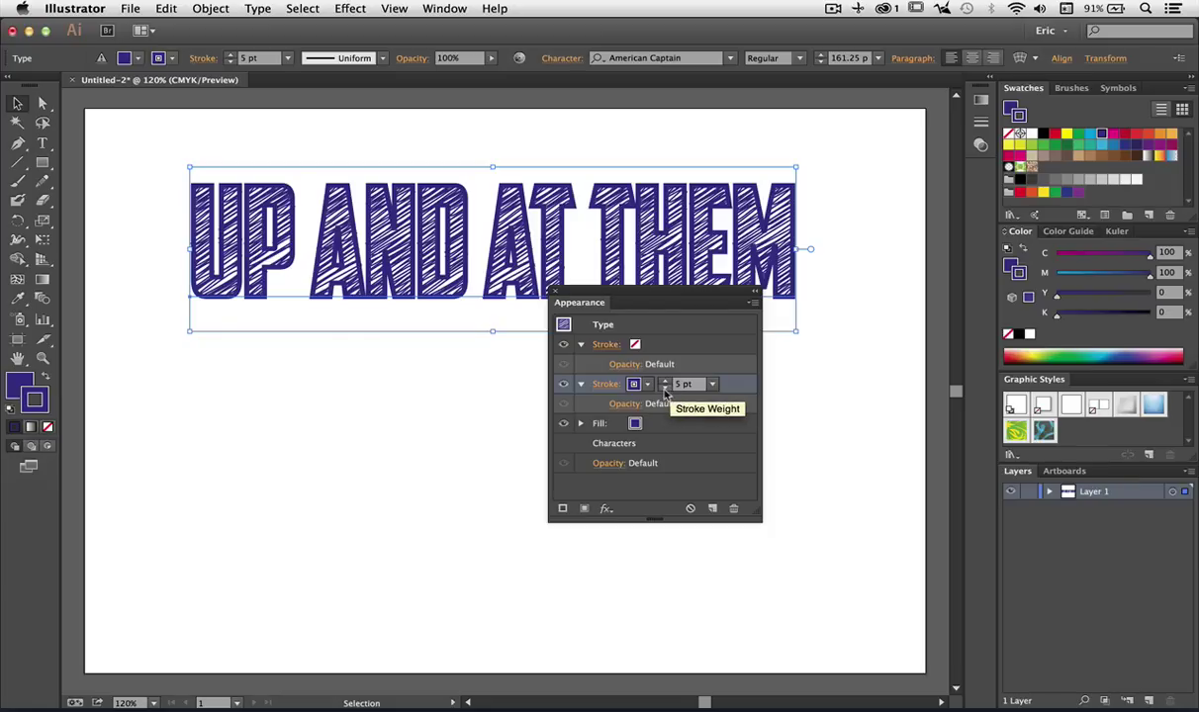
click(665, 390)
click(665, 389)
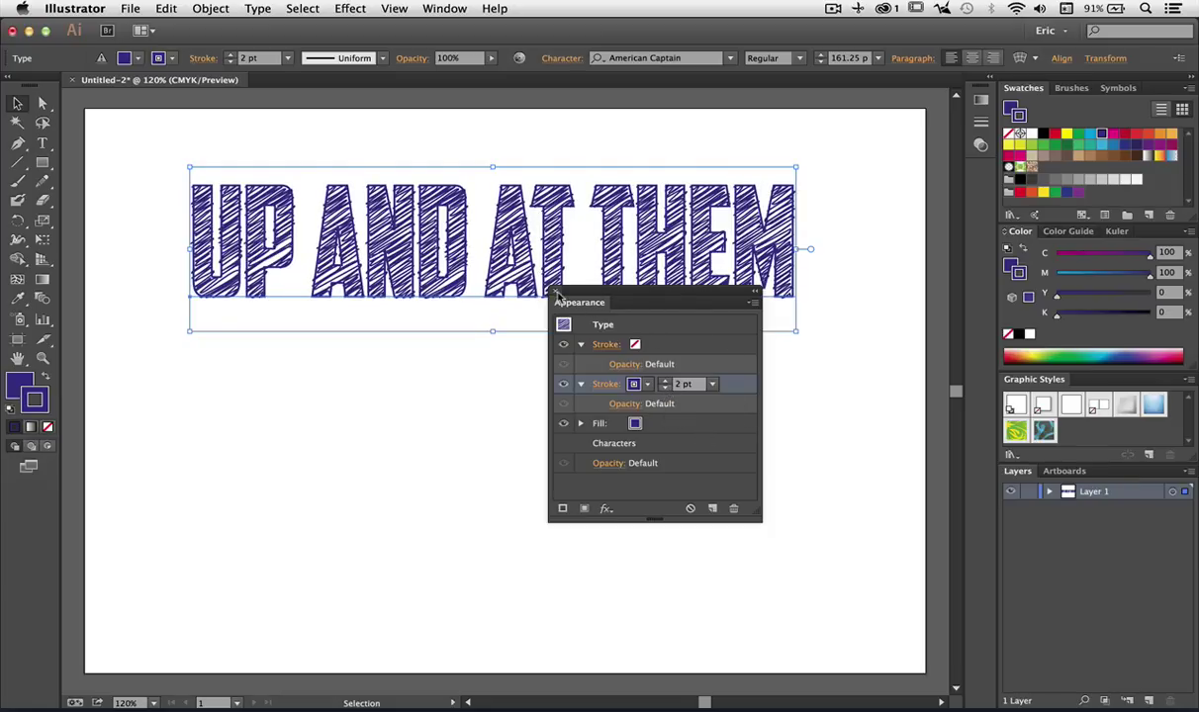
click(556, 292)
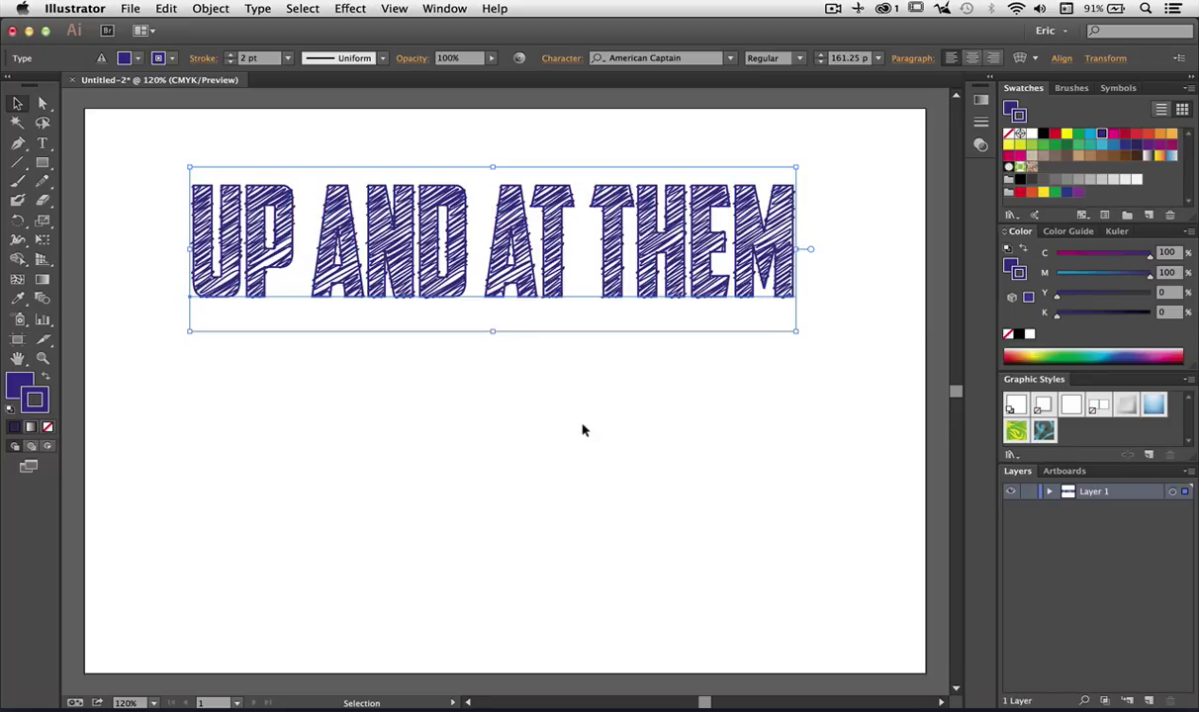
Copy the scribble text artwork and switch to Photoshop.
click(162, 8)
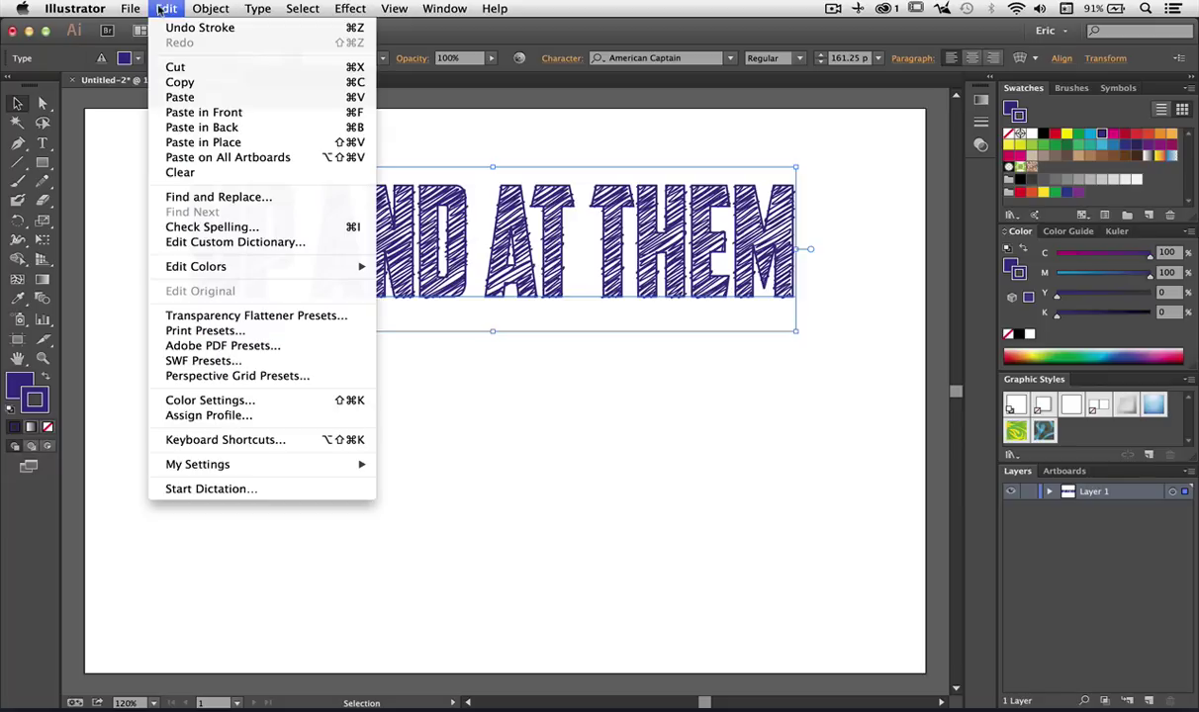
click(190, 83)
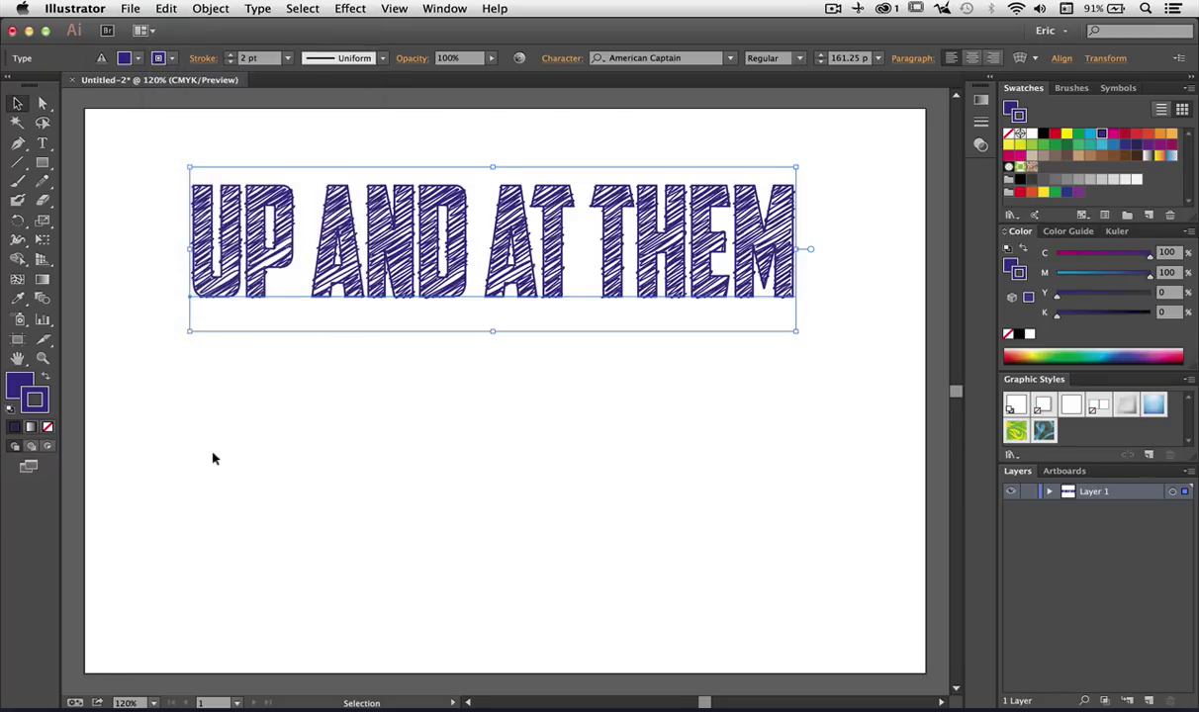
key(super+Tab)
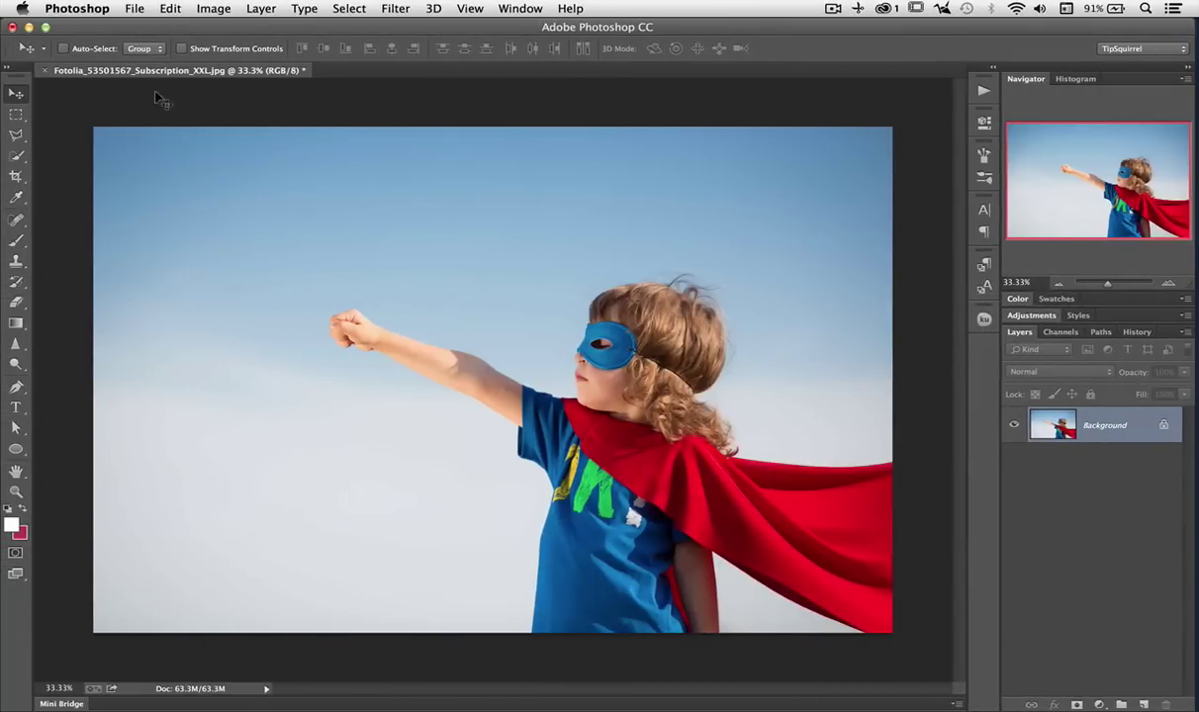
Paste the copied headline into the superhero photo as a Smart Object.
click(168, 10)
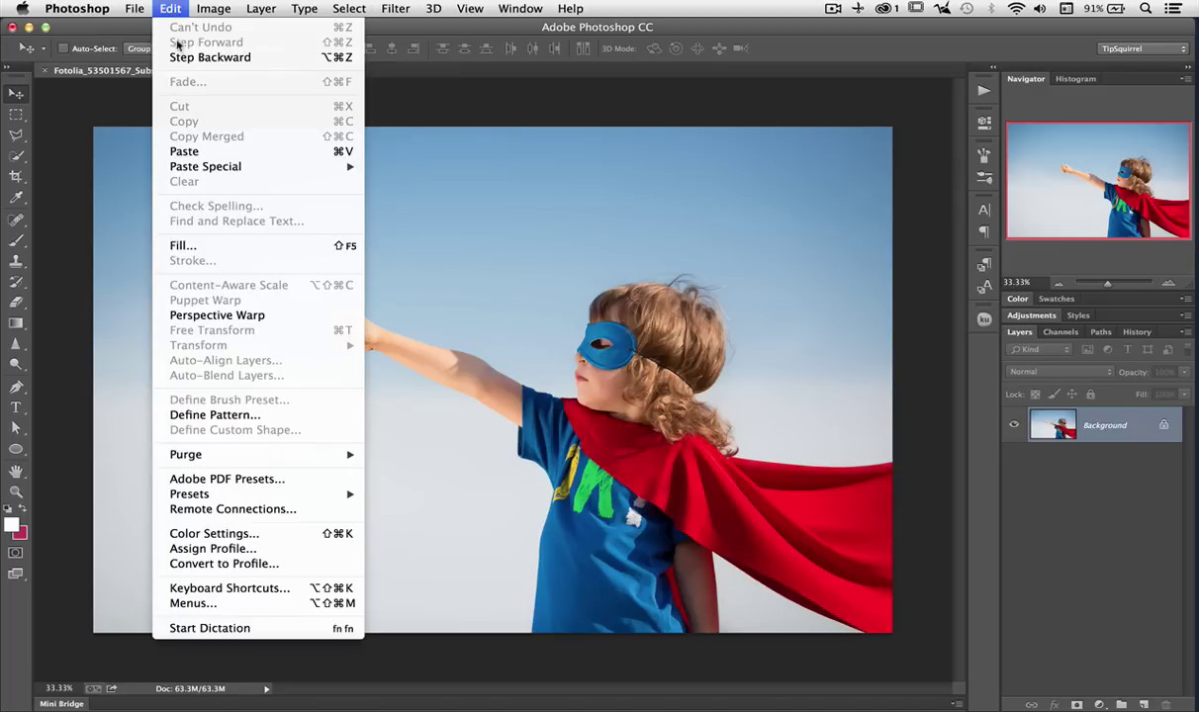
click(184, 151)
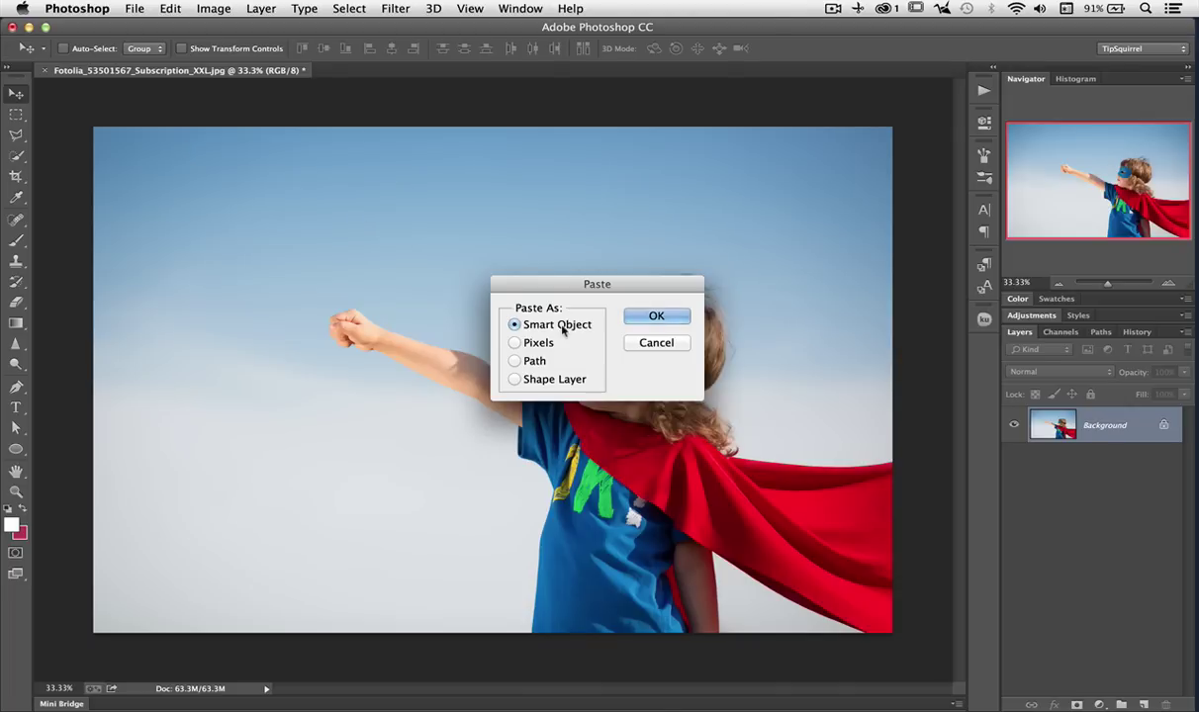
click(655, 317)
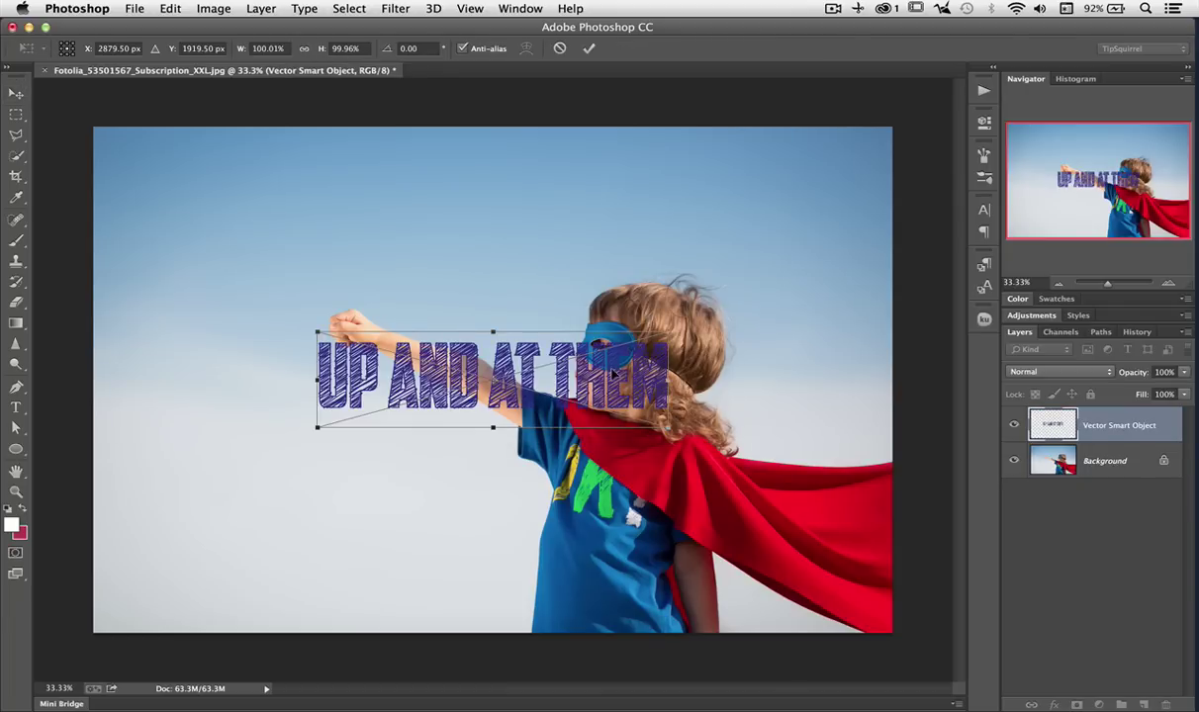
Move the headline to the top-left and scale it to 169.27% by 135.42% above the child.
drag(612, 371, 432, 188)
drag(484, 239, 734, 276)
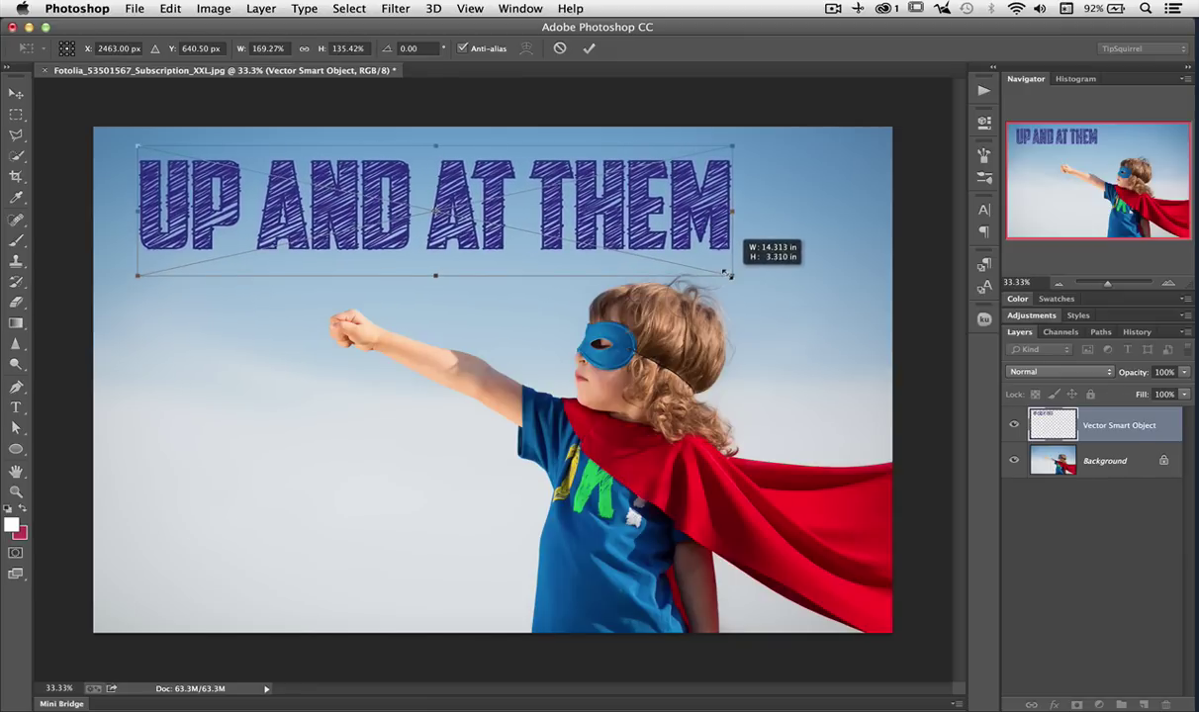
drag(633, 217, 616, 217)
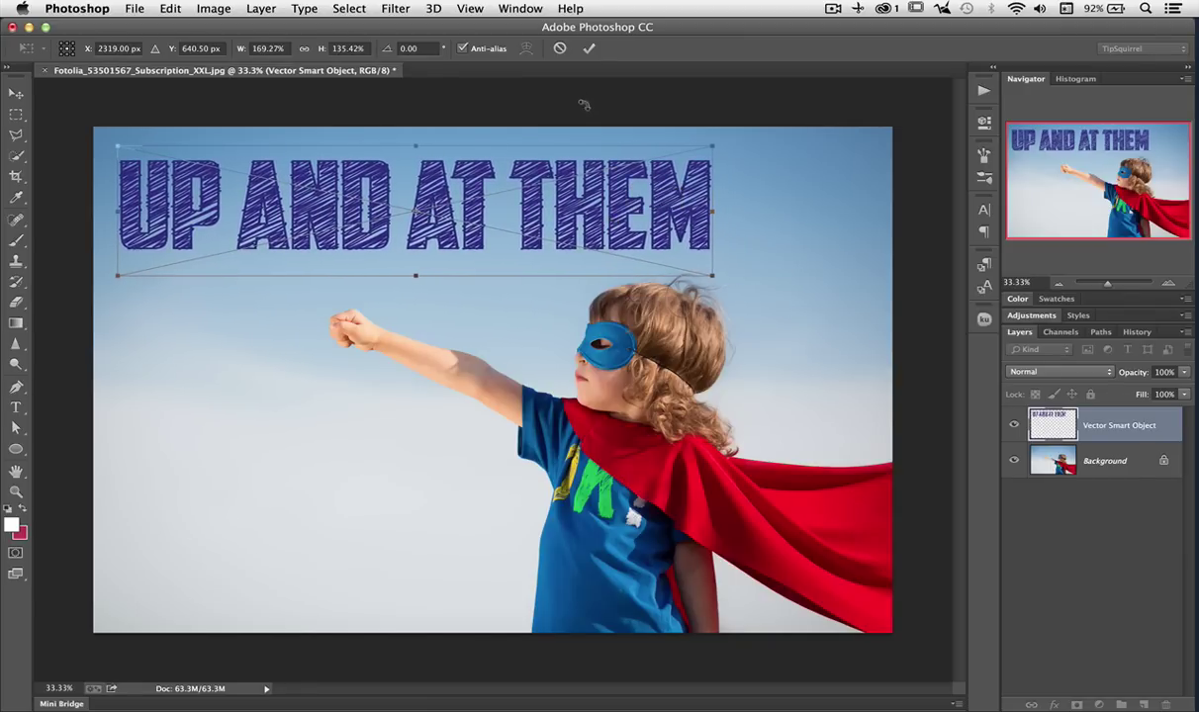
click(589, 47)
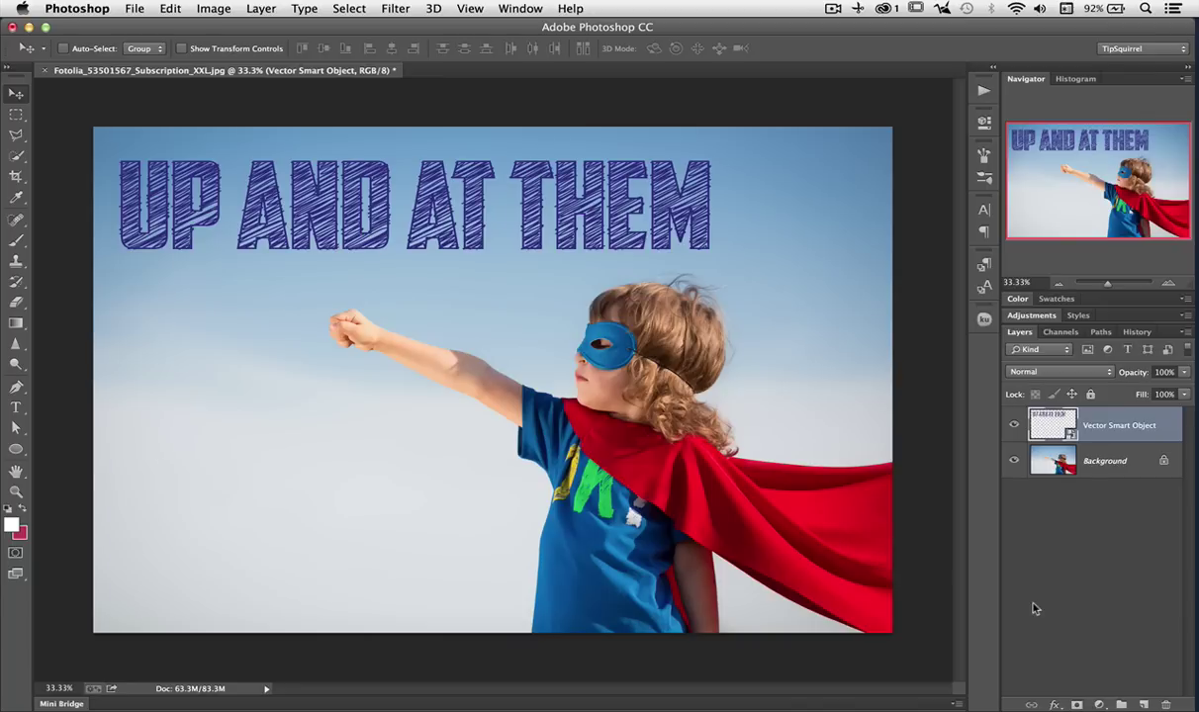
Open the Vector Smart Object's contents in Illustrator and close Untitled-2 without saving.
double_click(1062, 421)
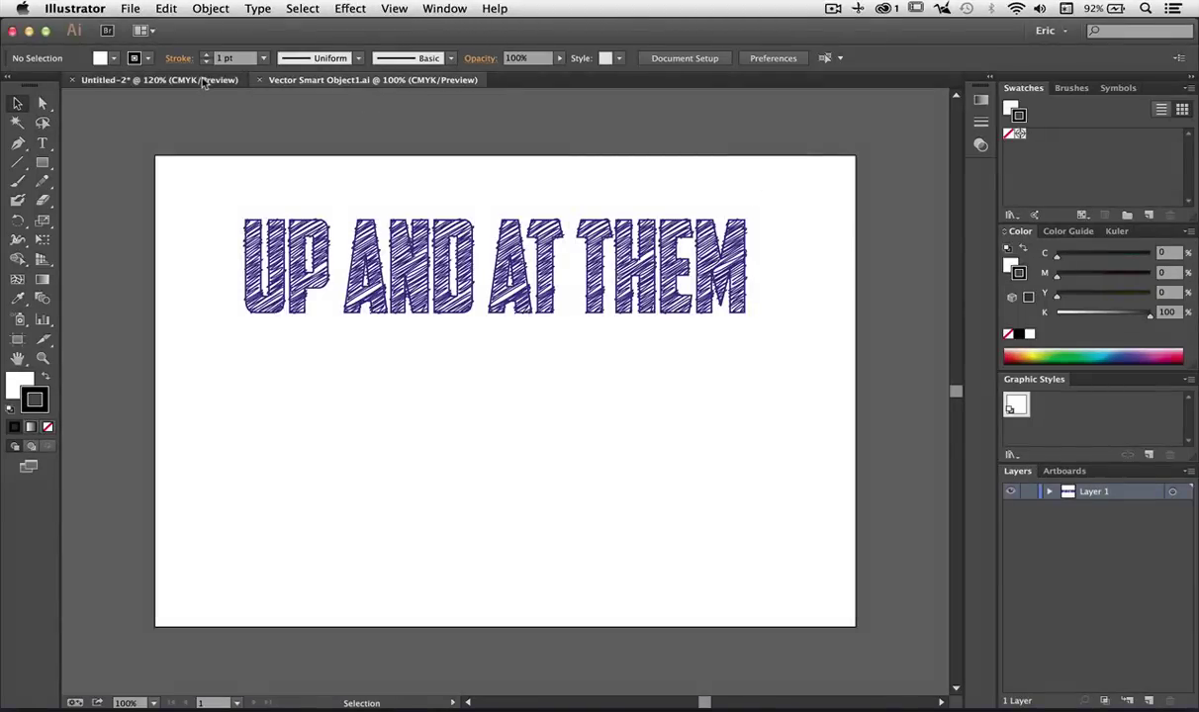
click(198, 80)
click(72, 80)
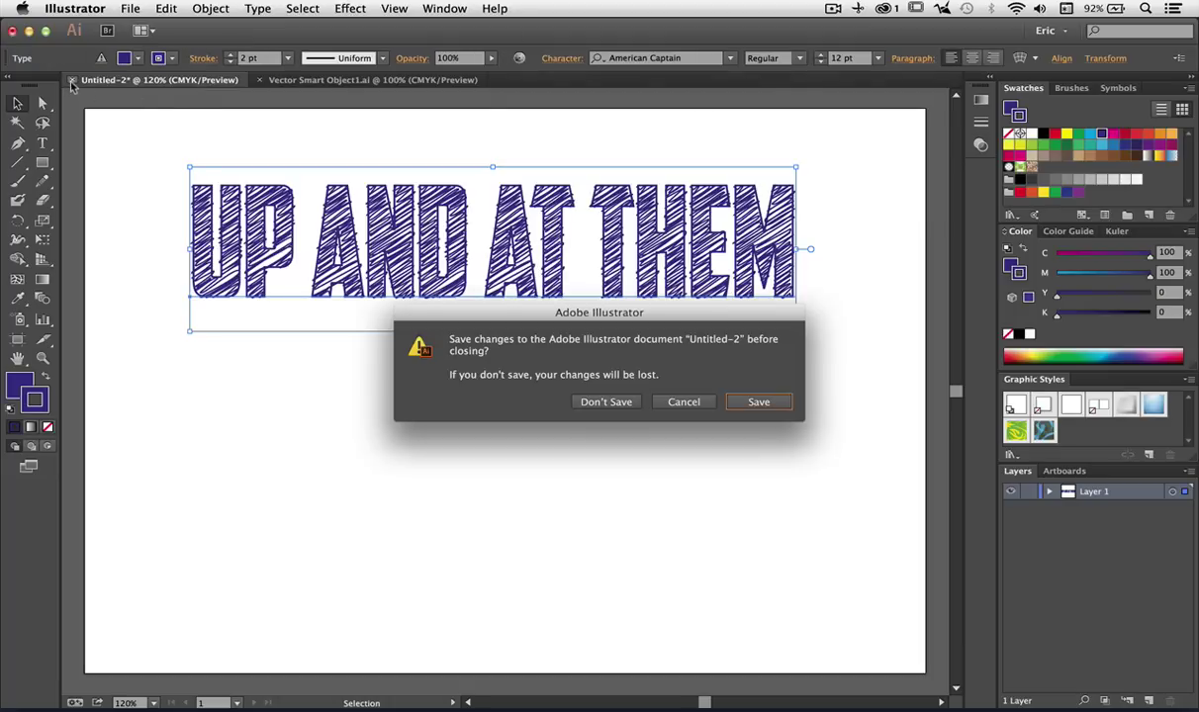
click(606, 402)
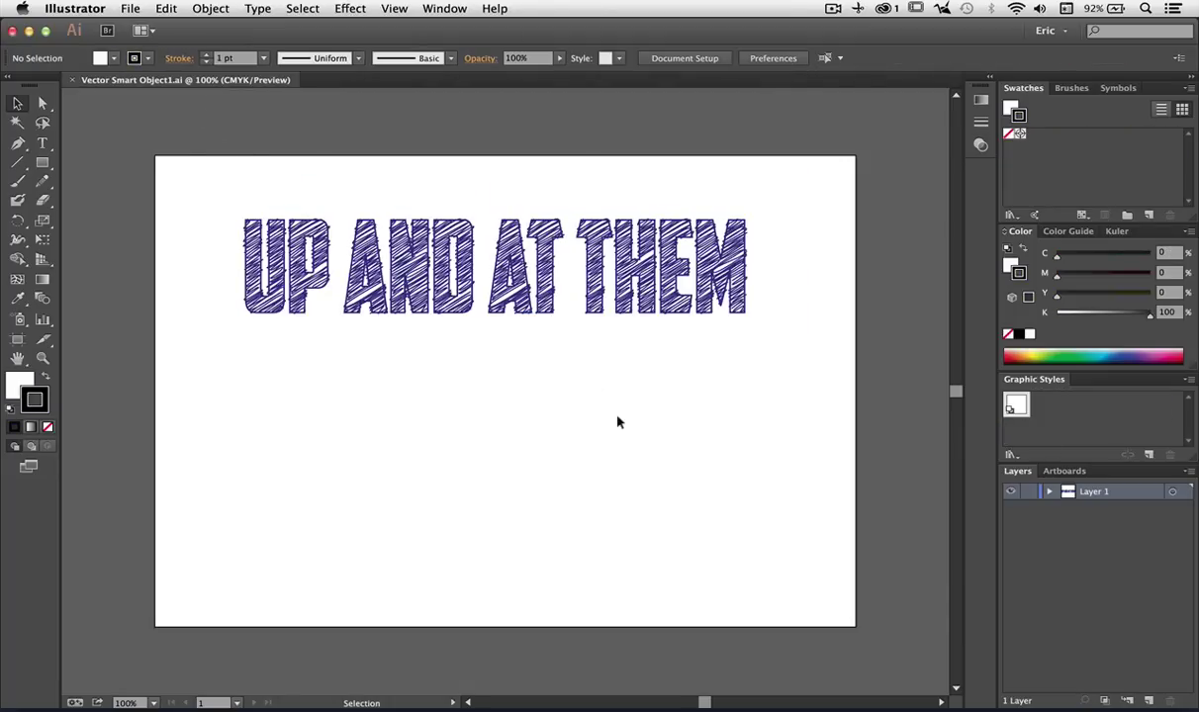
Replace TH in THEM with an apostrophe so the headline reads UP AND AT 'EM.
click(43, 142)
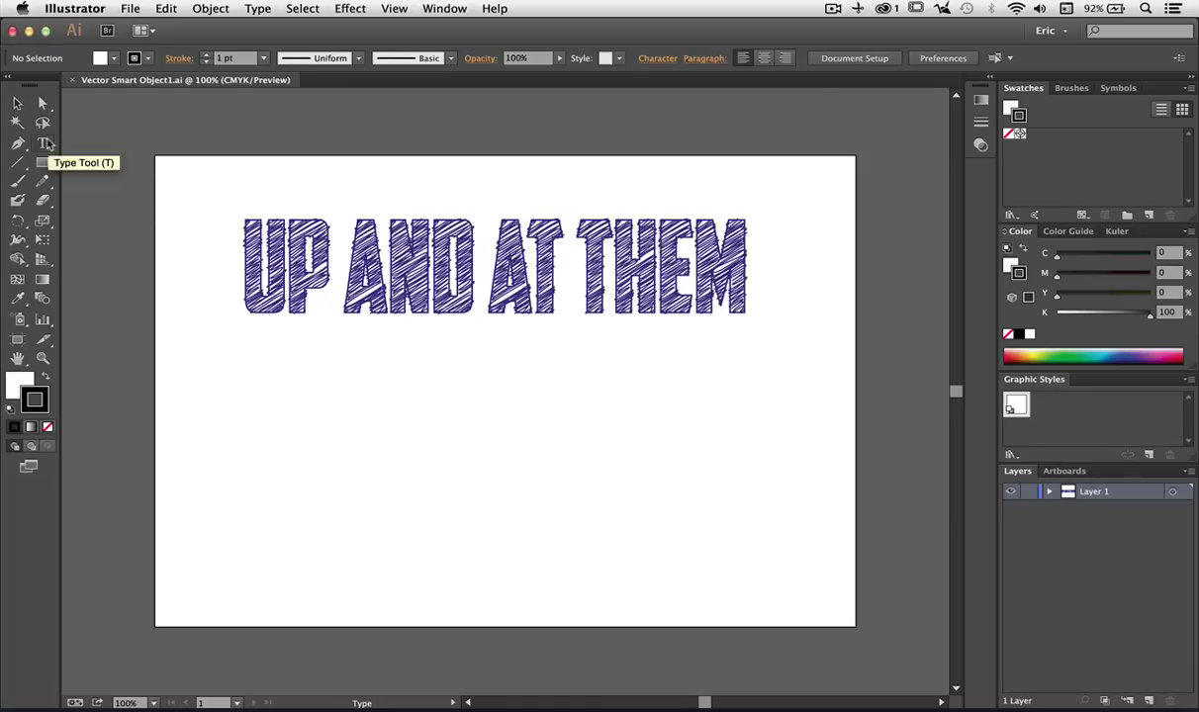
click(658, 262)
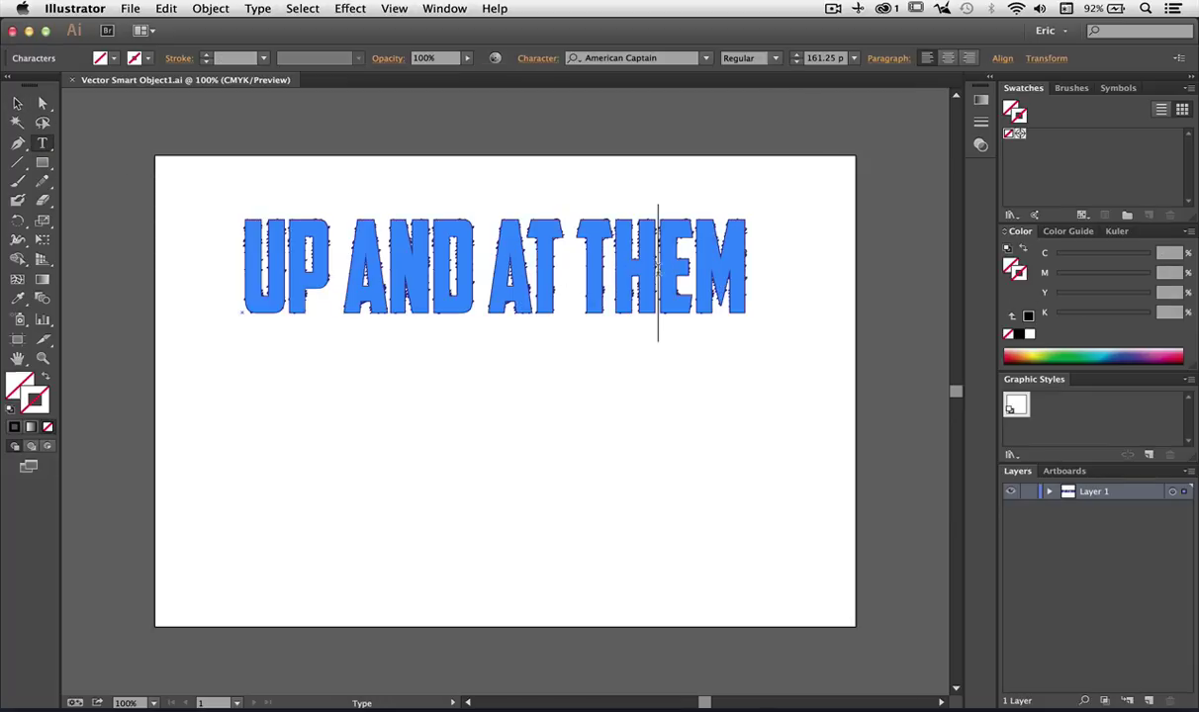
drag(658, 262, 584, 269)
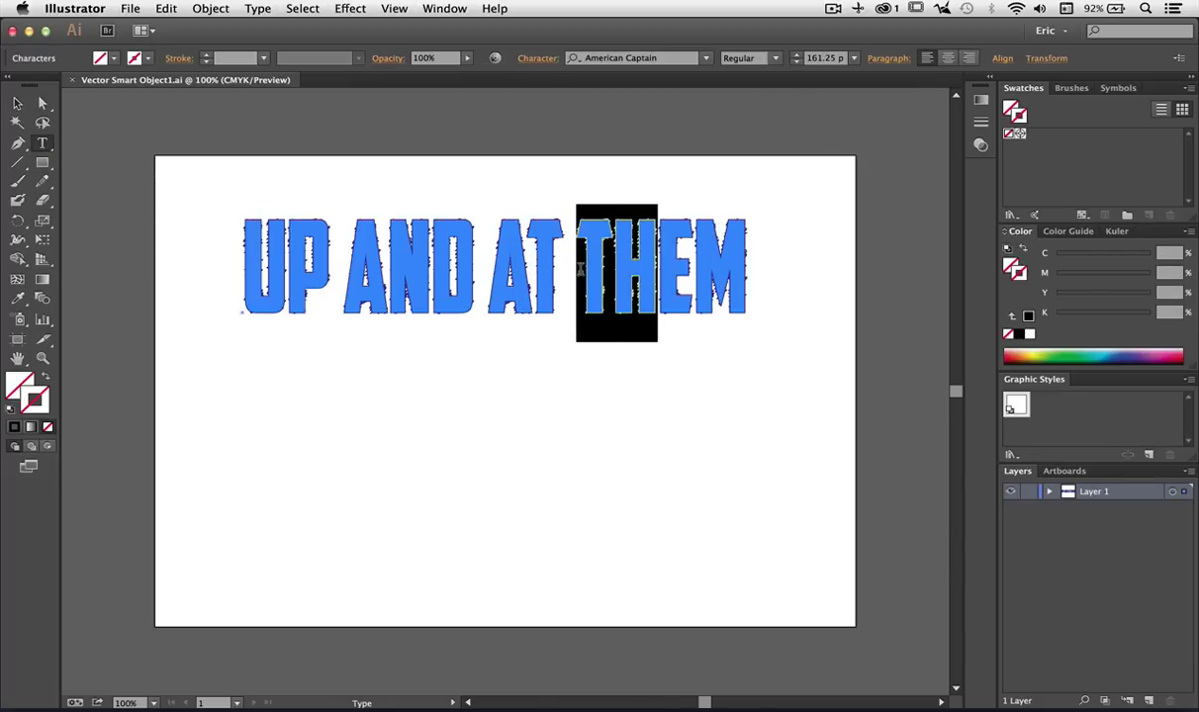
text(')
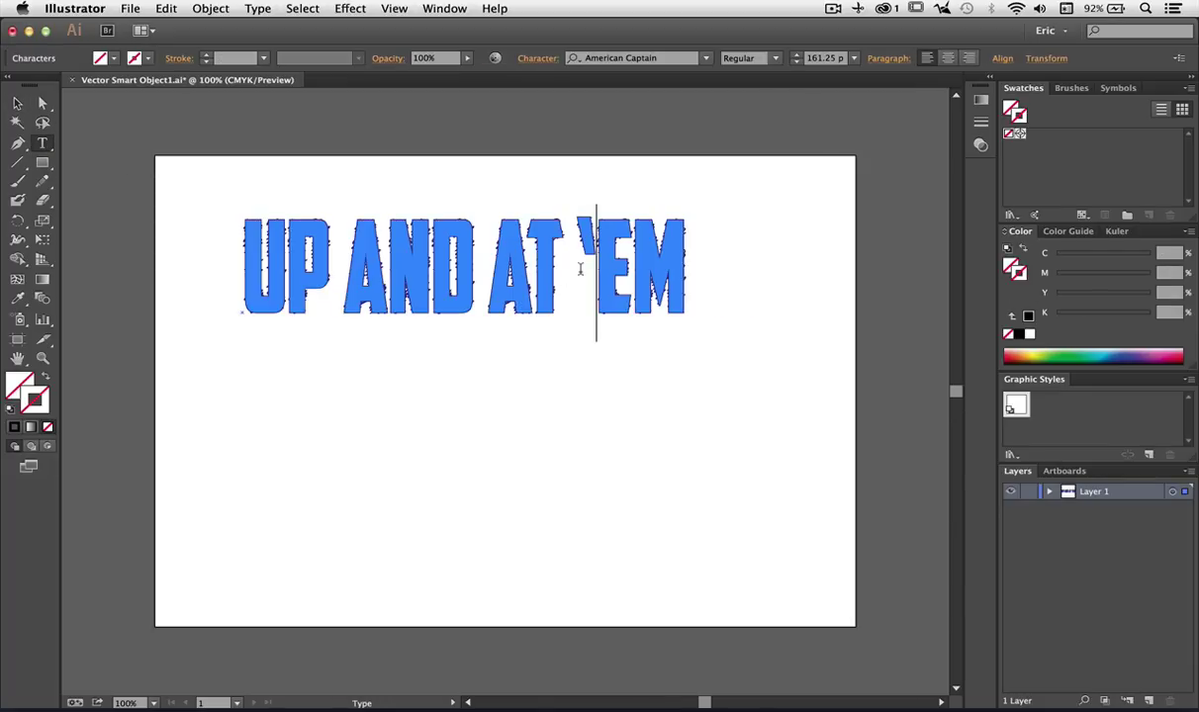
Save and close the edited Vector Smart Object1.ai file.
click(17, 105)
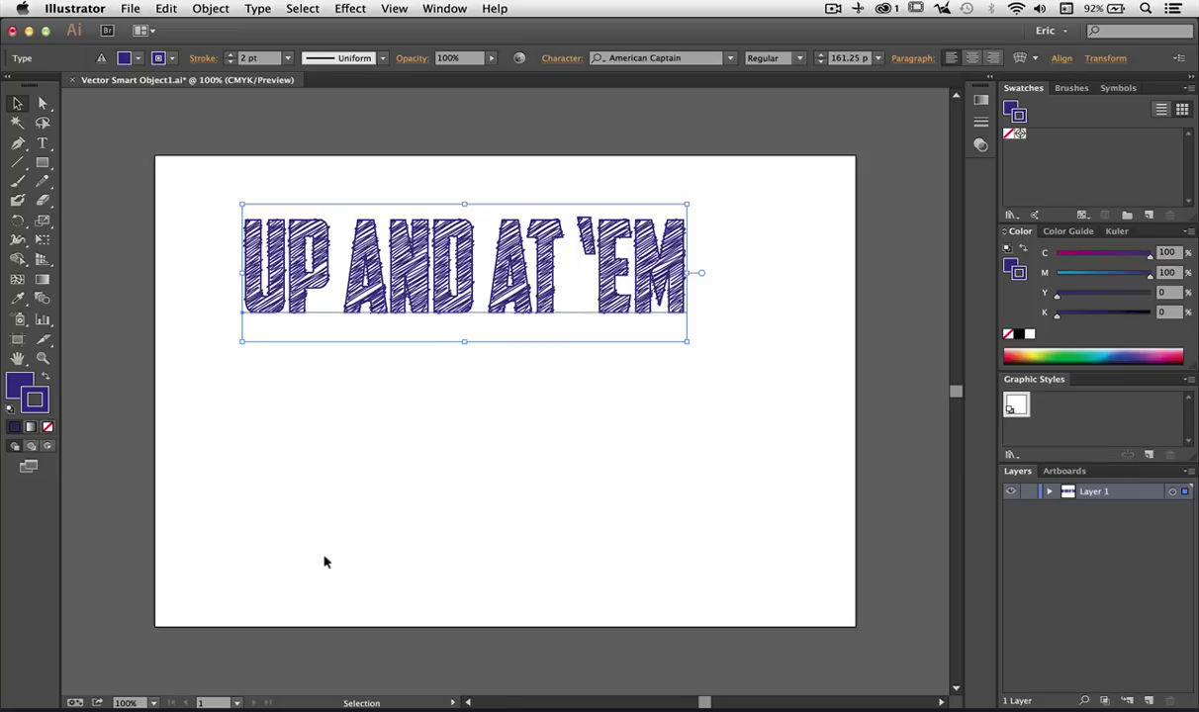
click(72, 79)
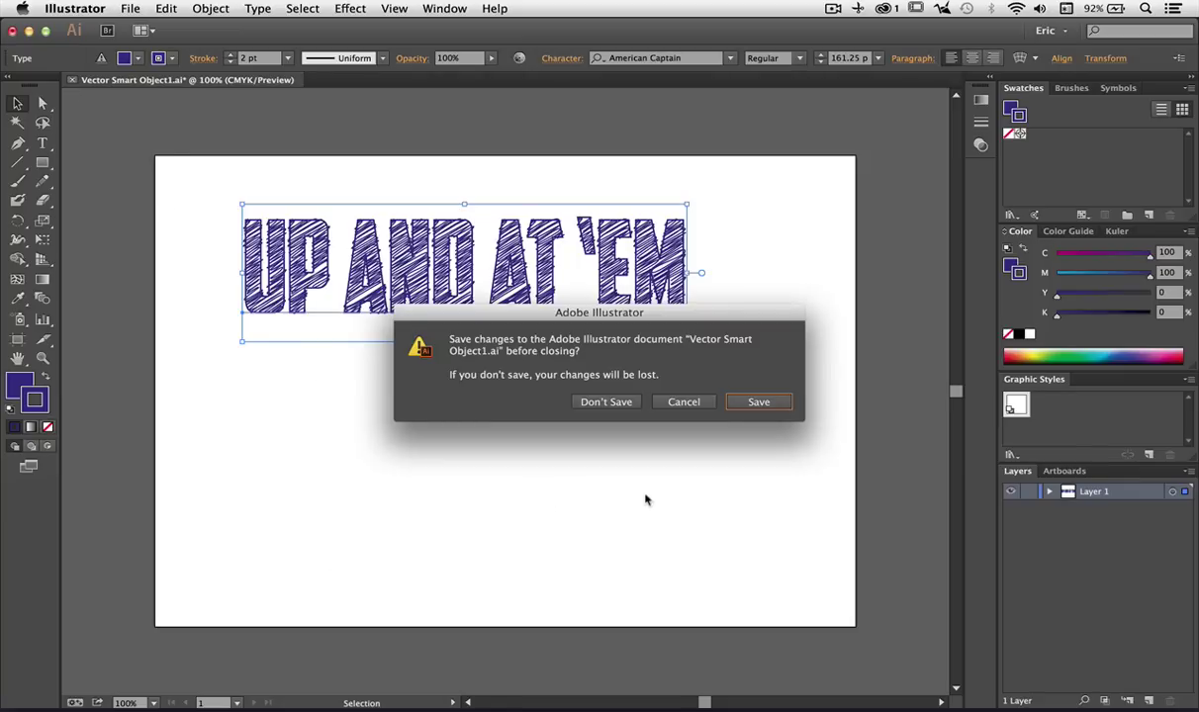
click(768, 403)
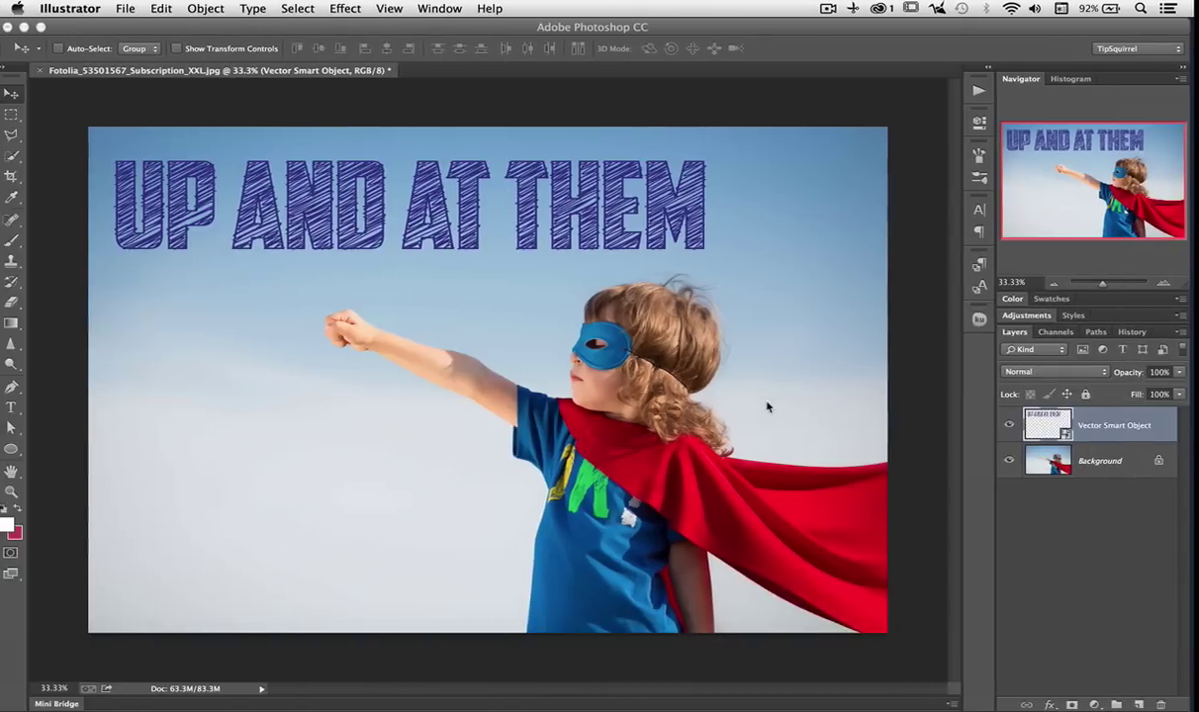
Return to Photoshop to see the headline updated to UP AND AT 'EM.
click(386, 328)
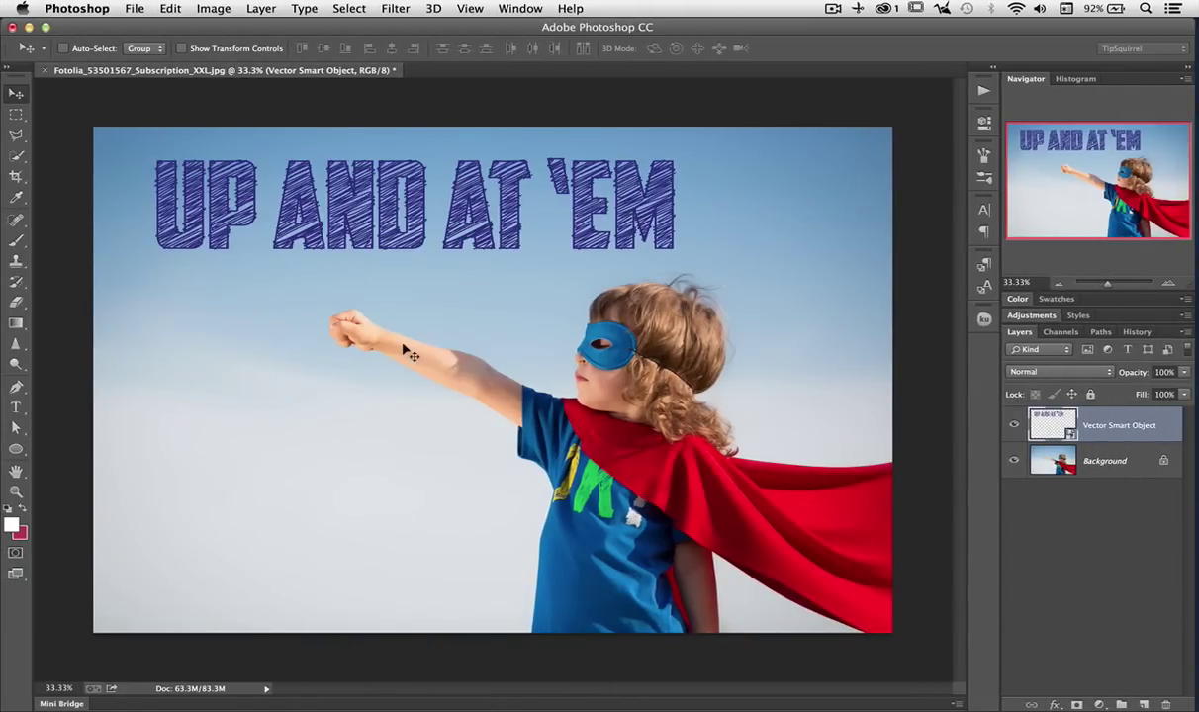